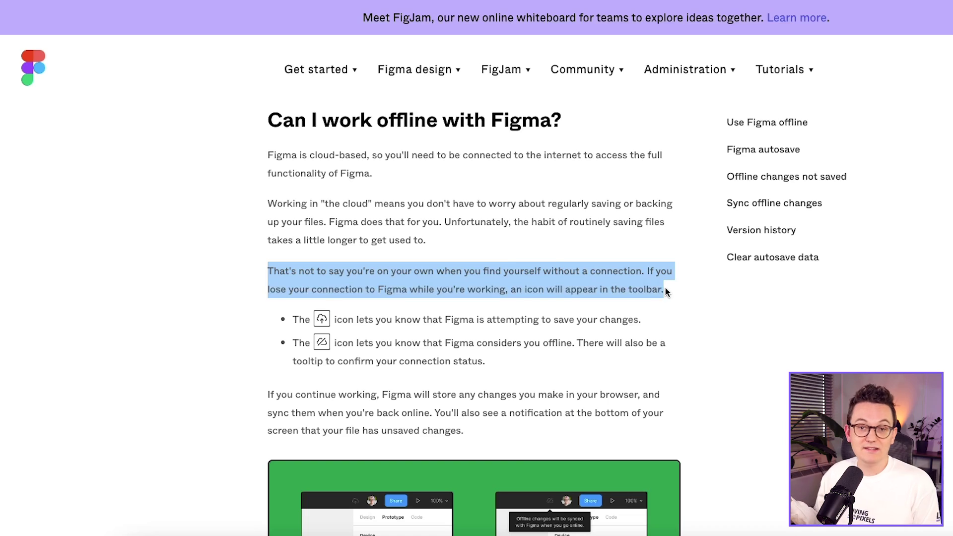
Step: Highlight the help article's first bullet, the sentence about saving changes
{"action": "left_click", "coordinate": [665, 291]}
{"action": "left_click_drag", "start_coordinate": [432, 319], "coordinate": [611, 318]}
Step: Highlight the article's passages on being offline, connection status, browser storage and syncing
{"action": "left_click_drag", "start_coordinate": [359, 342], "coordinate": [550, 343]}
{"action": "left_click_drag", "start_coordinate": [326, 360], "coordinate": [374, 360]}
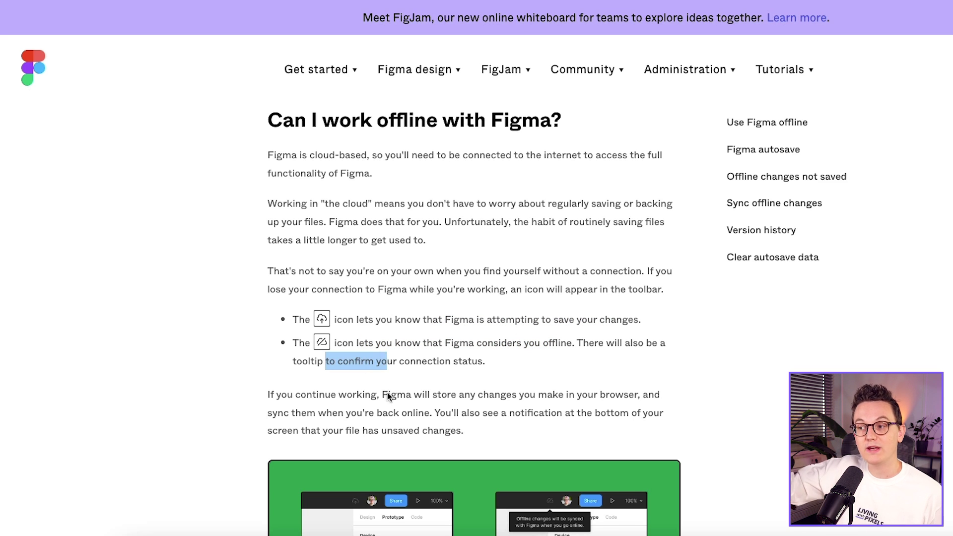
{"action": "left_click", "coordinate": [389, 395]}
{"action": "left_click_drag", "start_coordinate": [615, 395], "coordinate": [489, 395]}
{"action": "left_click_drag", "start_coordinate": [301, 413], "coordinate": [345, 417]}
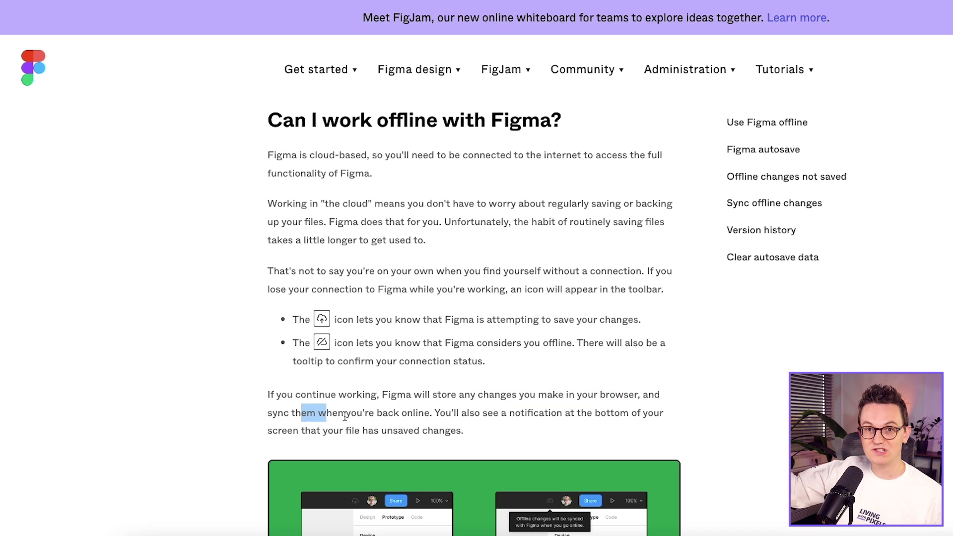
Step: Extend the highlight to the paragraph's end, then set the XD headline to size 42
{"action": "left_click_drag", "start_coordinate": [567, 422], "coordinate": [621, 428]}
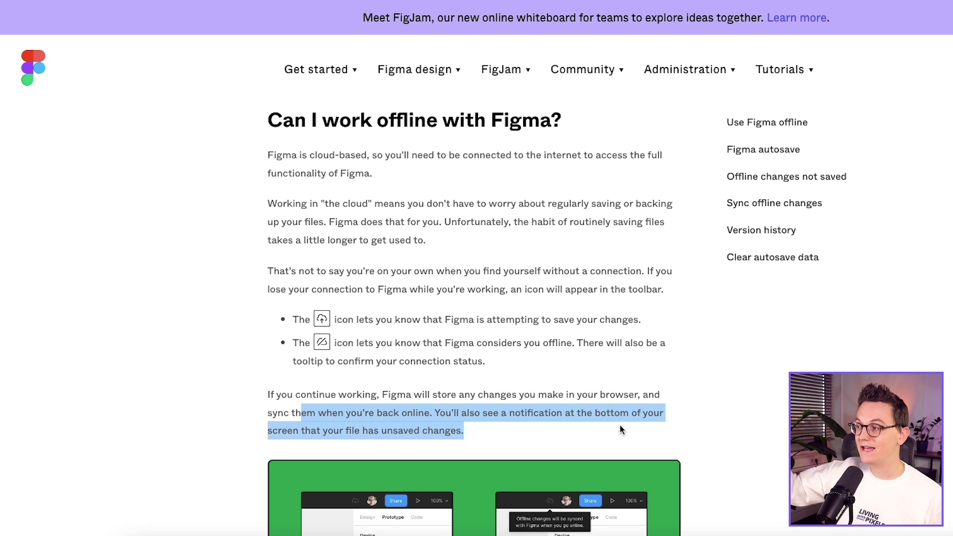
{"action": "left_click", "coordinate": [681, 426]}
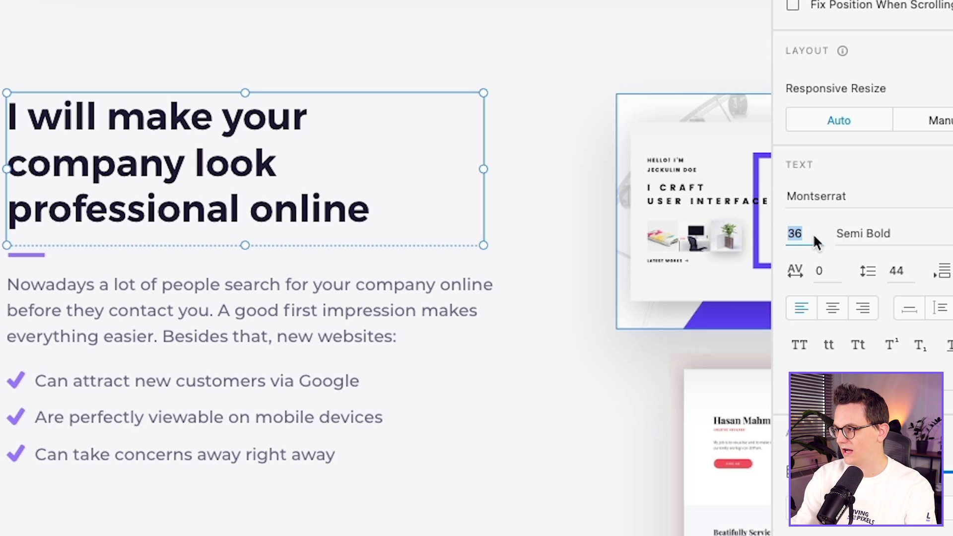
{"action": "key", "text": "Return"}
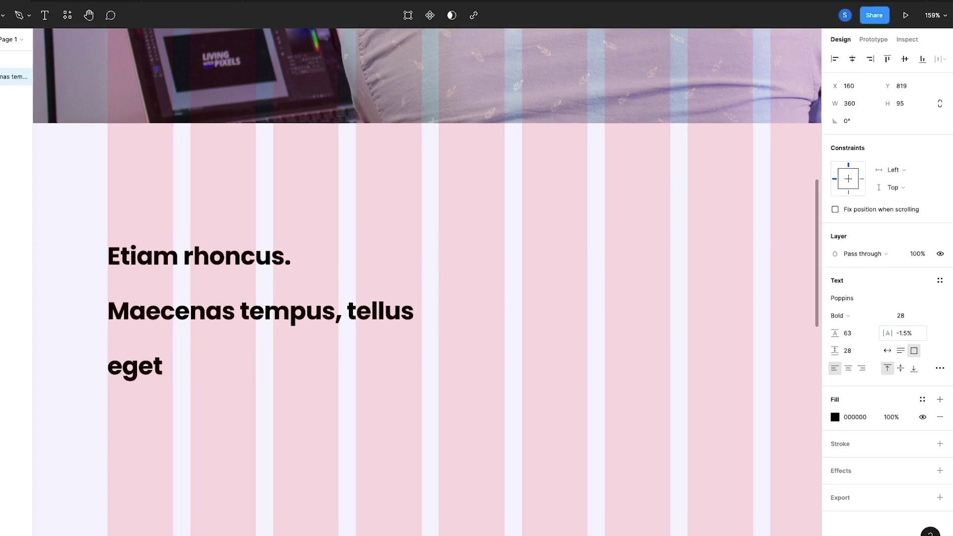
Step: Give the Etiam rhoncus heading 80% letter spacing and a 34 line height
{"action": "left_click_drag", "start_coordinate": [893, 333], "coordinate": [946, 335]}
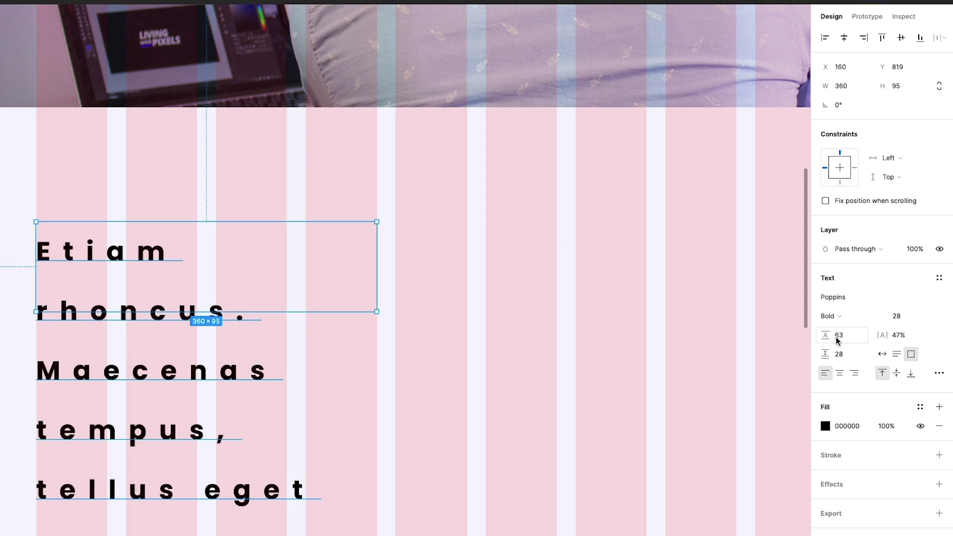
{"action": "left_click_drag", "start_coordinate": [825, 341], "coordinate": [792, 342]}
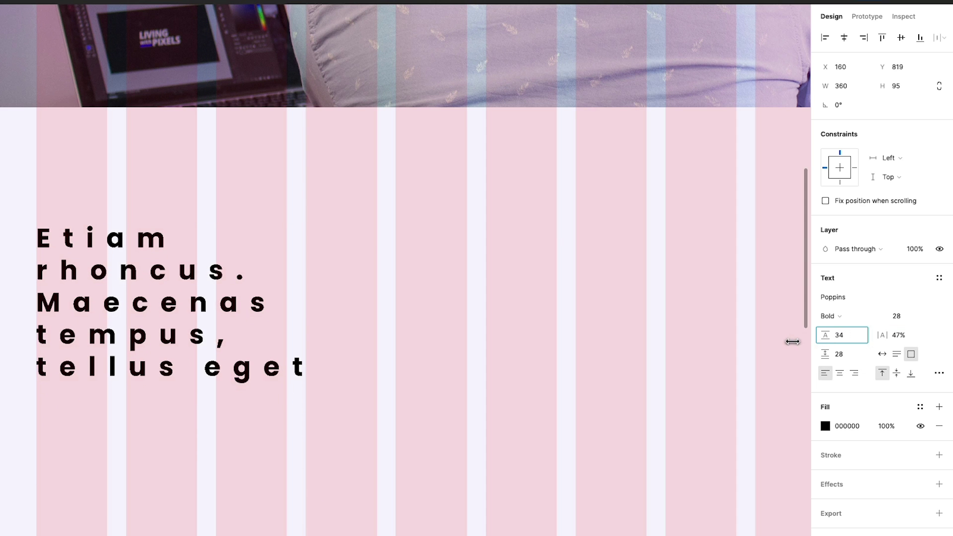
{"action": "left_click_drag", "start_coordinate": [888, 334], "coordinate": [930, 334]}
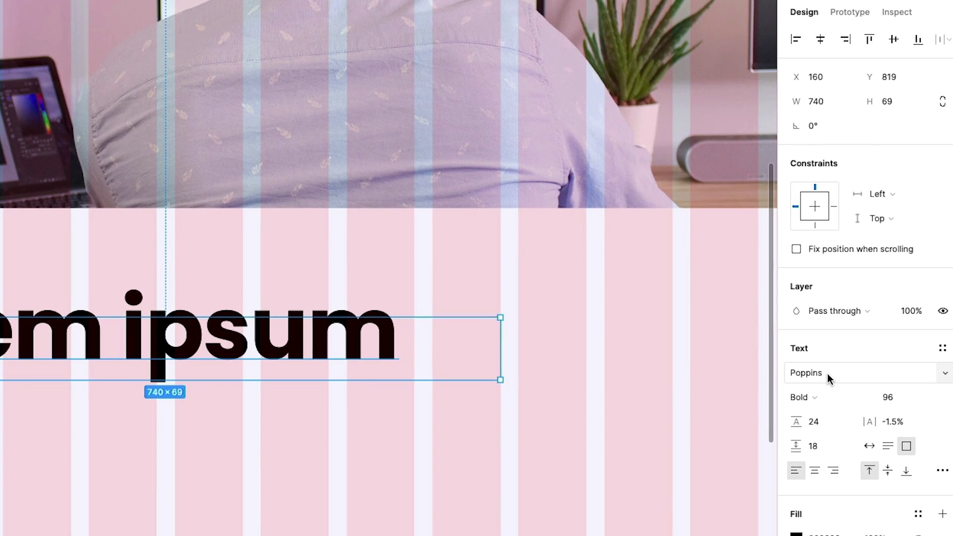
{"action": "left_click", "coordinate": [827, 373]}
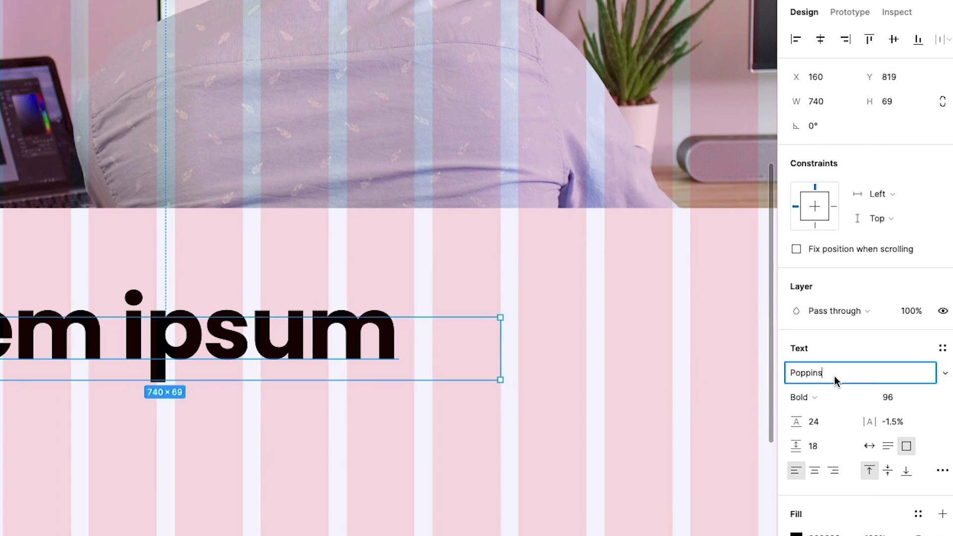
{"action": "left_click", "coordinate": [943, 373]}
{"action": "scroll", "coordinate": [872, 410], "scroll_direction": "down", "scroll_amount": 10}
{"action": "scroll", "coordinate": [866, 424], "scroll_direction": "down", "scroll_amount": 12}
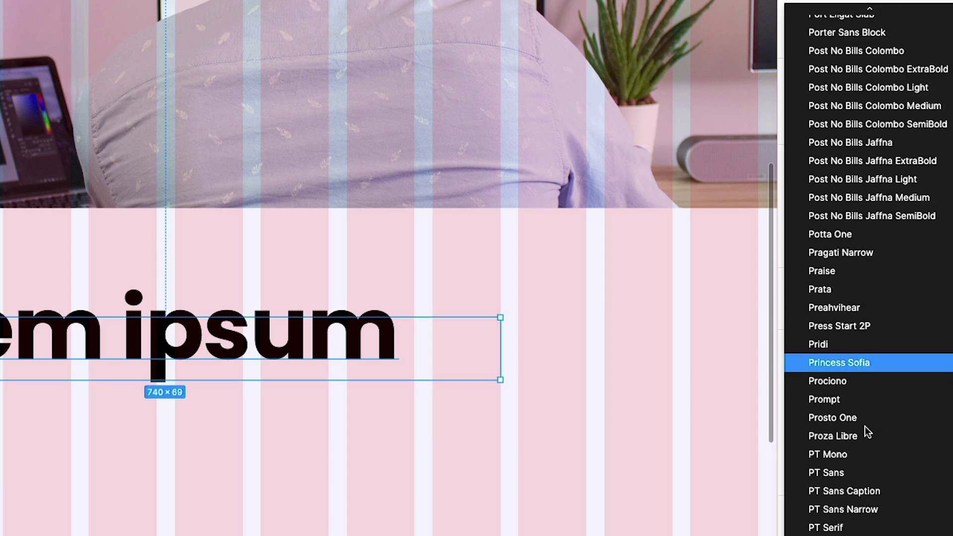
{"action": "scroll", "coordinate": [848, 276], "scroll_direction": "down", "scroll_amount": 2}
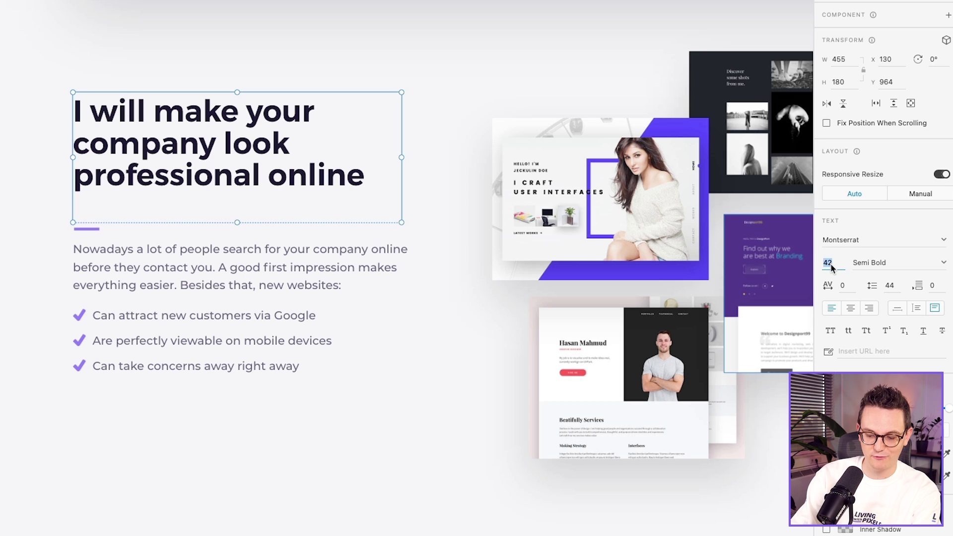
Step: Change the XD headline font size to 52, then to 62
{"action": "type", "text": "2"}
{"action": "key", "text": "Return"}
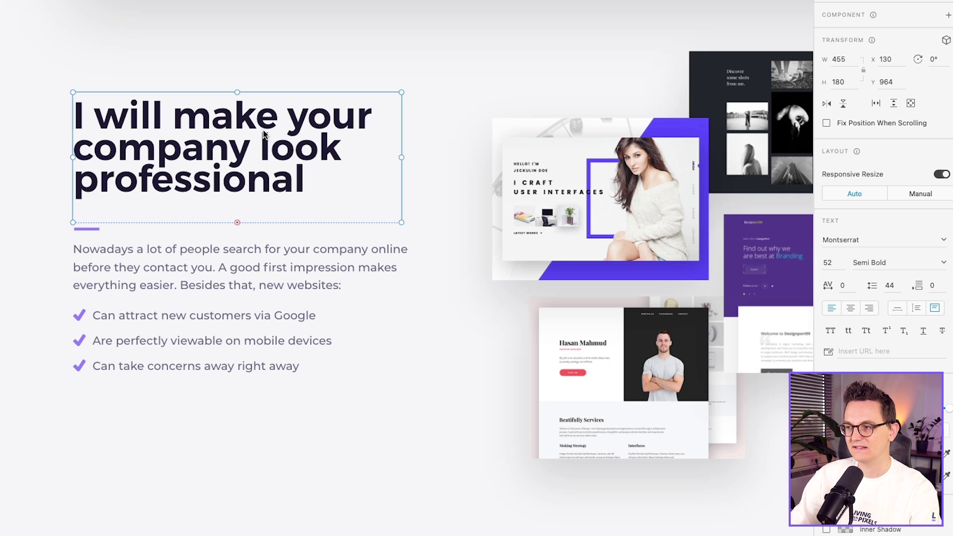
{"action": "type", "text": "62"}
{"action": "key", "text": "Return"}
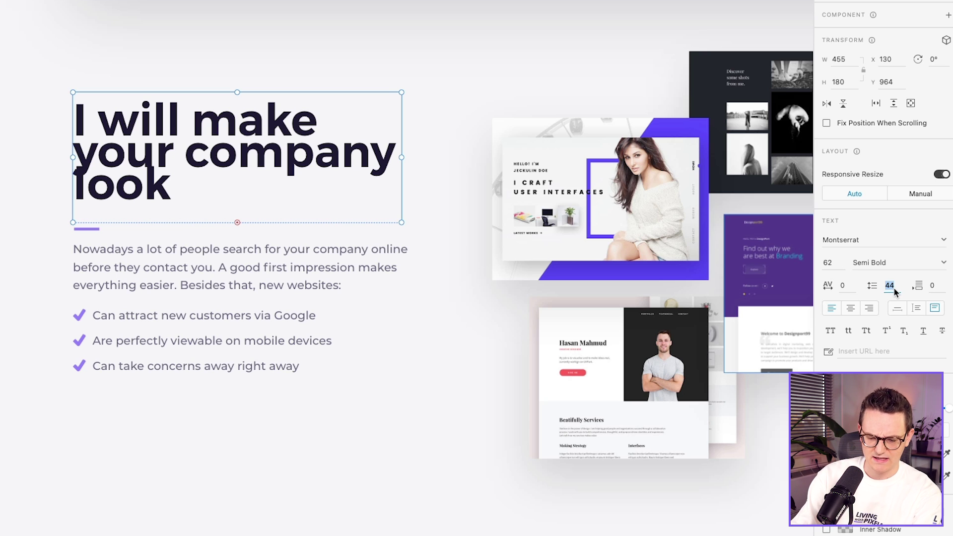
Step: Set the headline's line spacing to 64 and make its box taller to show three lines
{"action": "type", "text": "4"}
{"action": "key", "text": "Return"}
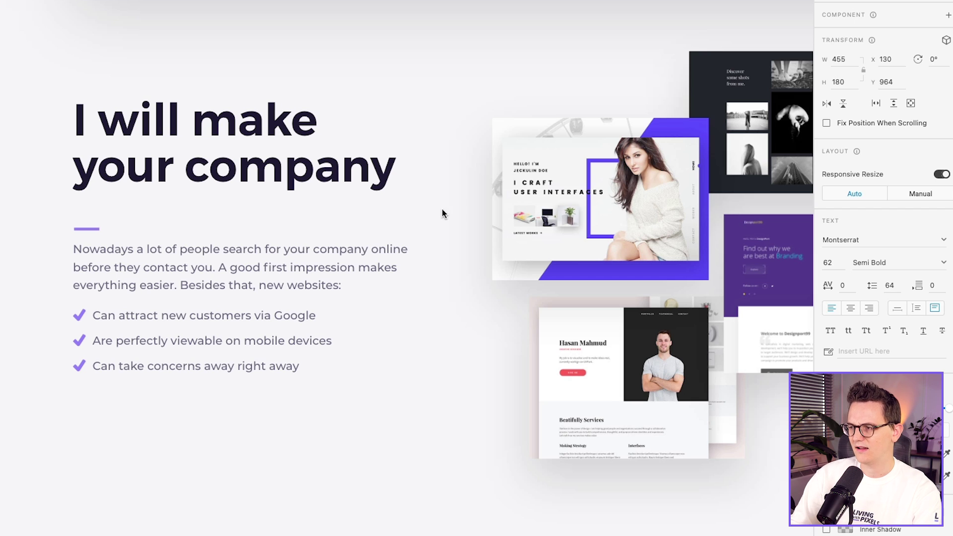
{"action": "left_click_drag", "start_coordinate": [237, 93], "coordinate": [240, 69]}
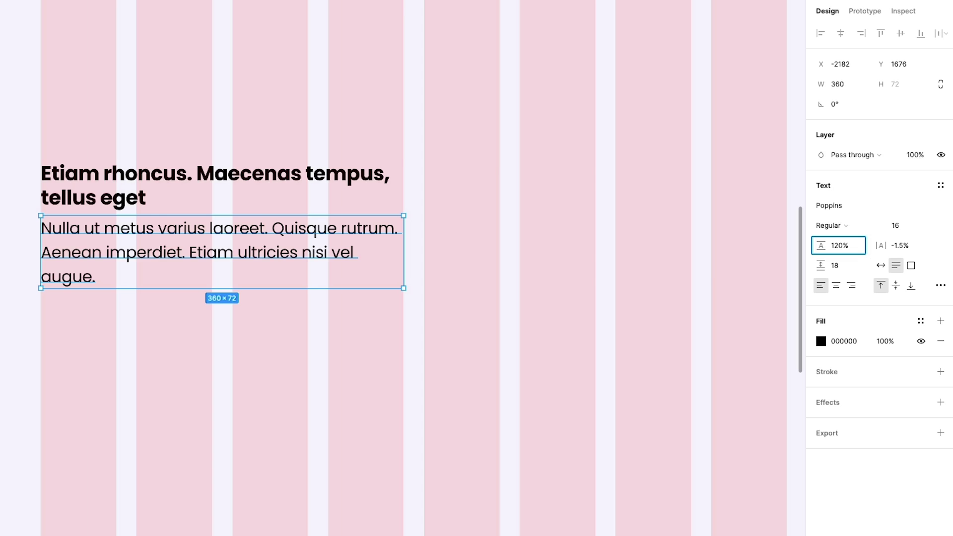
Step: Give the Nulla ut metus paragraph 120% line height and font size 20, after trying 40
{"action": "key", "text": "Return"}
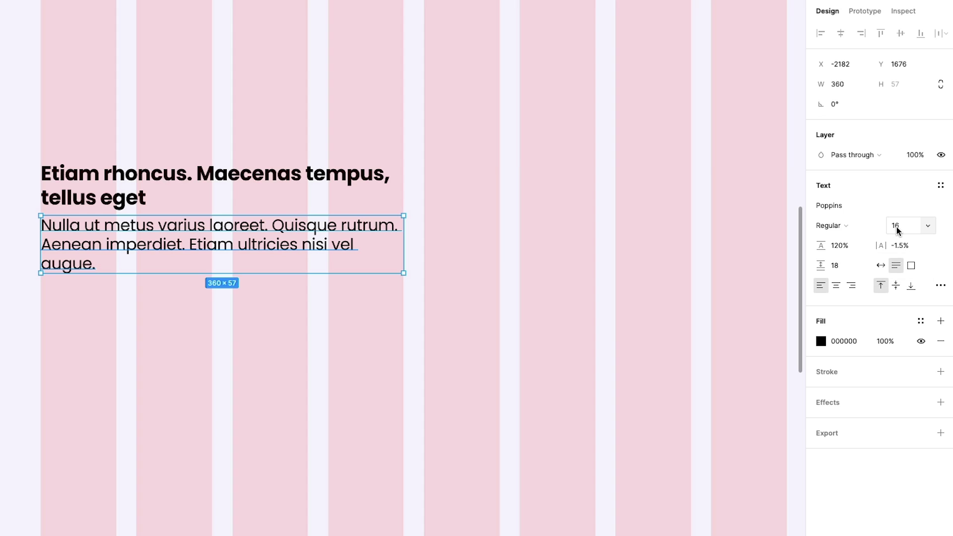
{"action": "left_click", "coordinate": [927, 227]}
{"action": "left_click", "coordinate": [911, 300]}
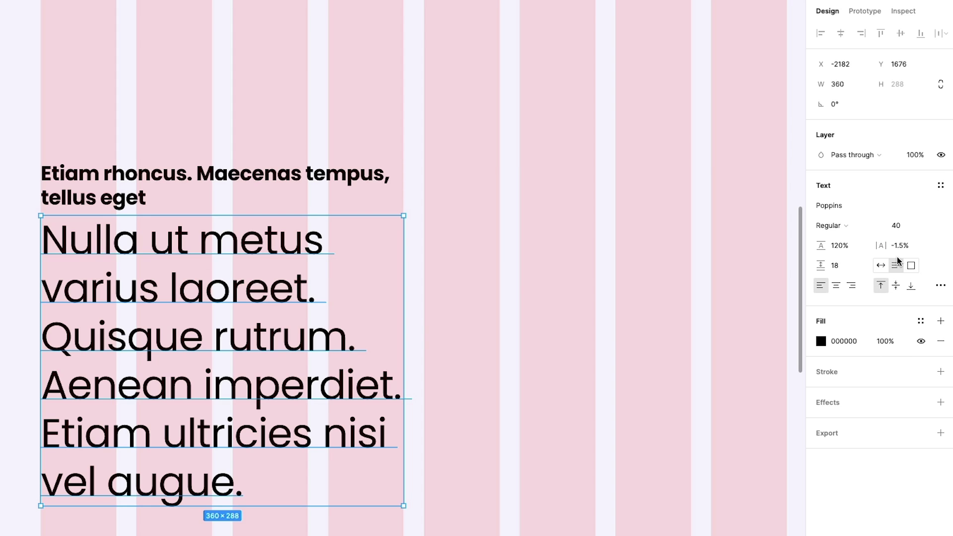
{"action": "left_click", "coordinate": [923, 227]}
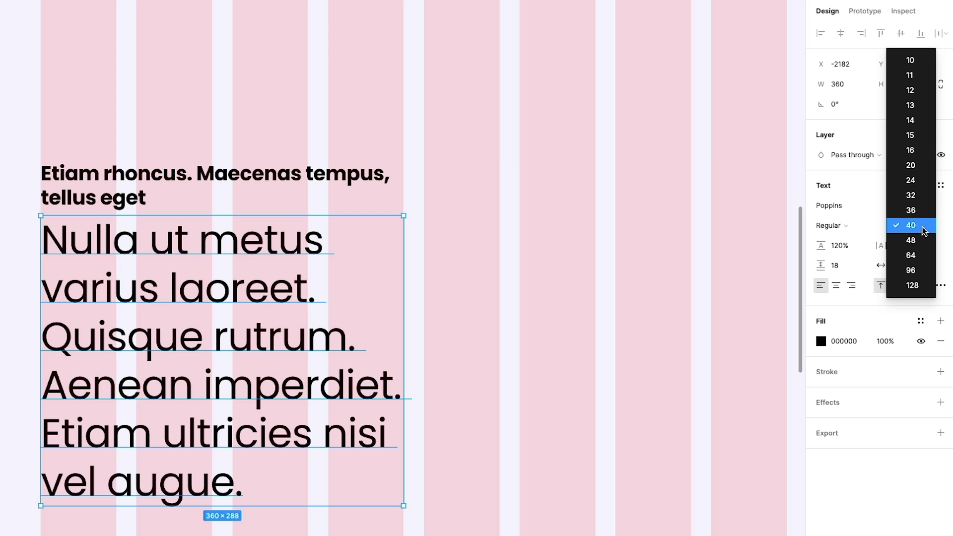
{"action": "left_click", "coordinate": [911, 165]}
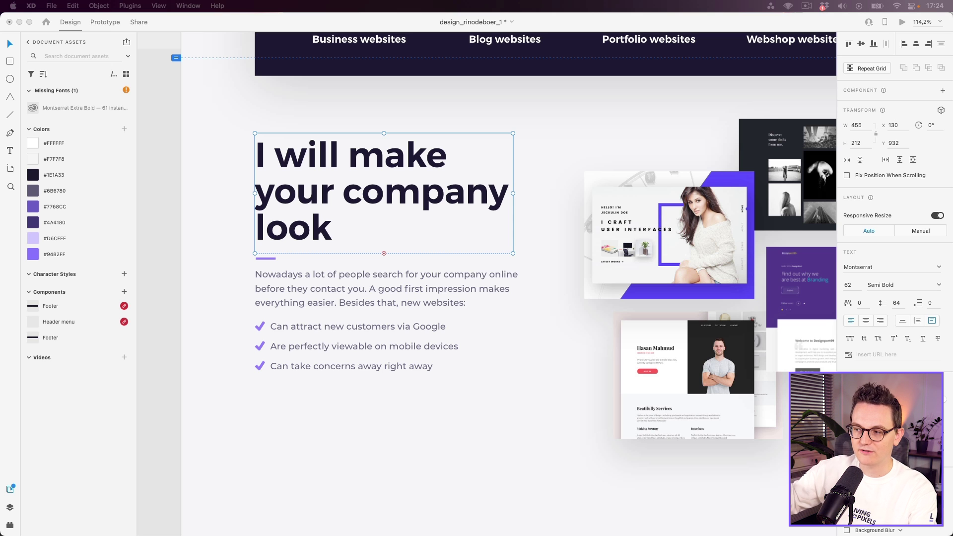
Step: Bring the XD window forward and switch to Prototype mode
{"action": "left_click", "coordinate": [201, 160]}
{"action": "left_click", "coordinate": [104, 22]}
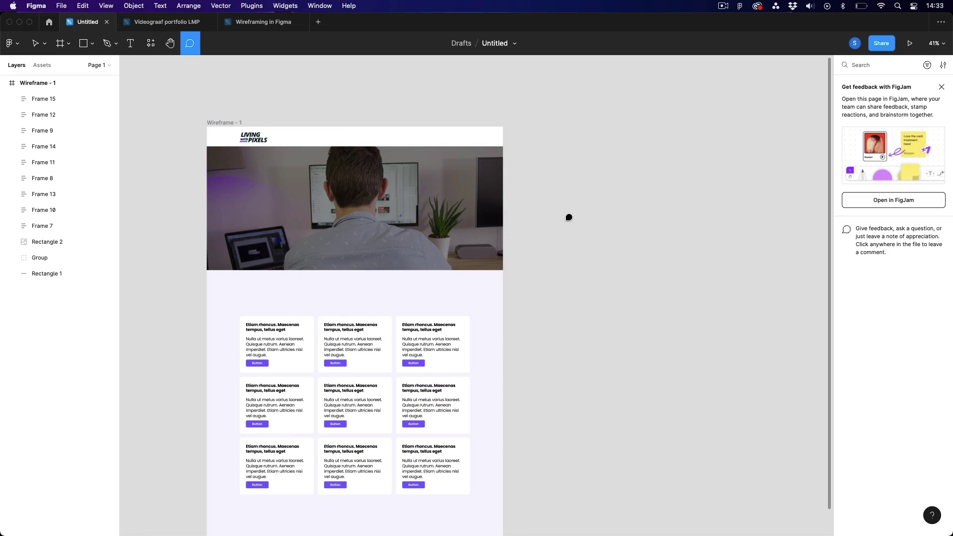
Step: Comment 'Change the height of the hero' on the hero, reply 'Done!' and resolve it
{"action": "left_click", "coordinate": [567, 218]}
{"action": "type", "text": "Chna"}
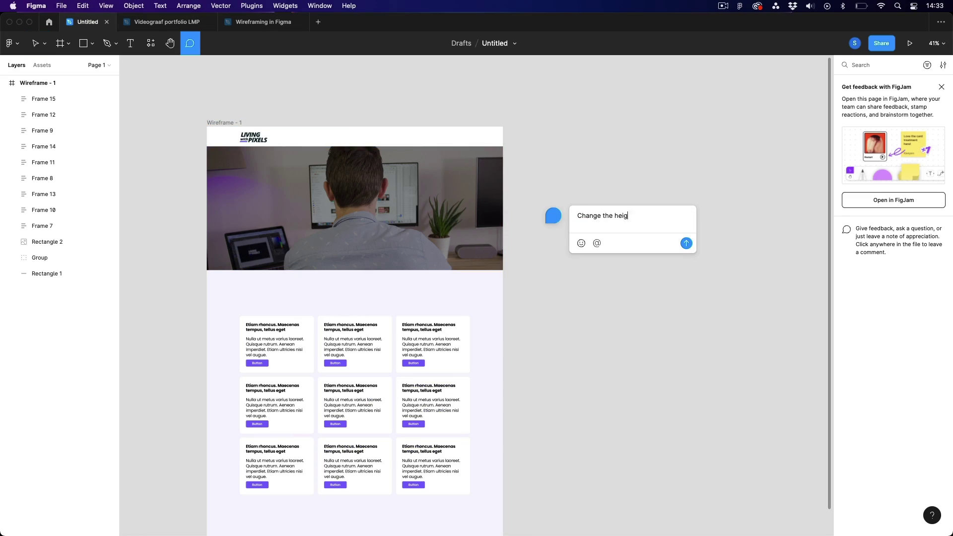
{"action": "type", "text": "of the her"}
{"action": "key", "text": "Return"}
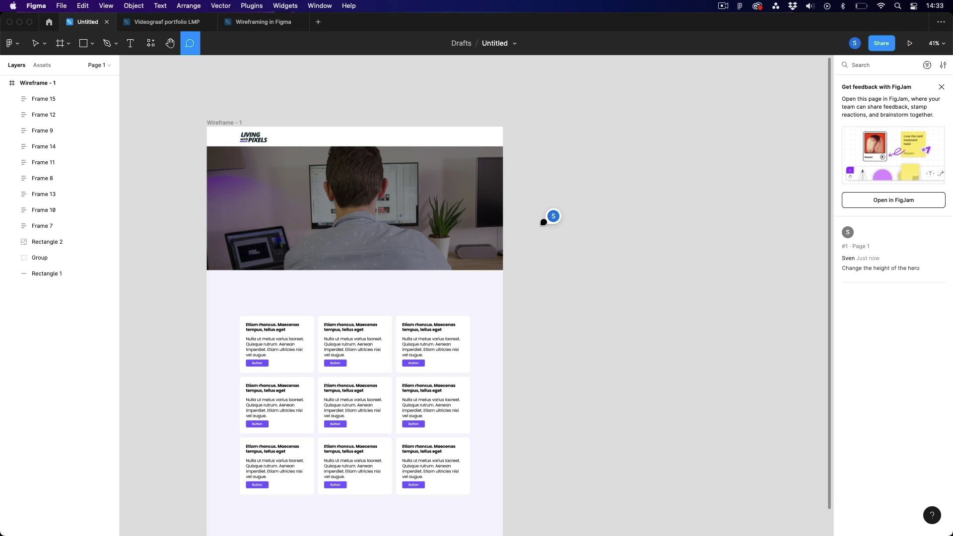
{"action": "left_click", "coordinate": [578, 202]}
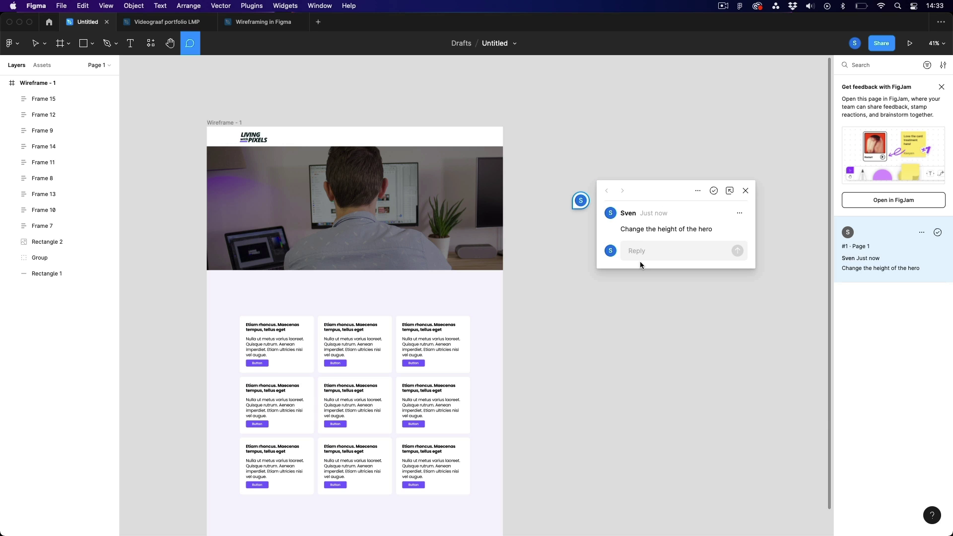
{"action": "type", "text": "Done!"}
{"action": "key", "text": "Return"}
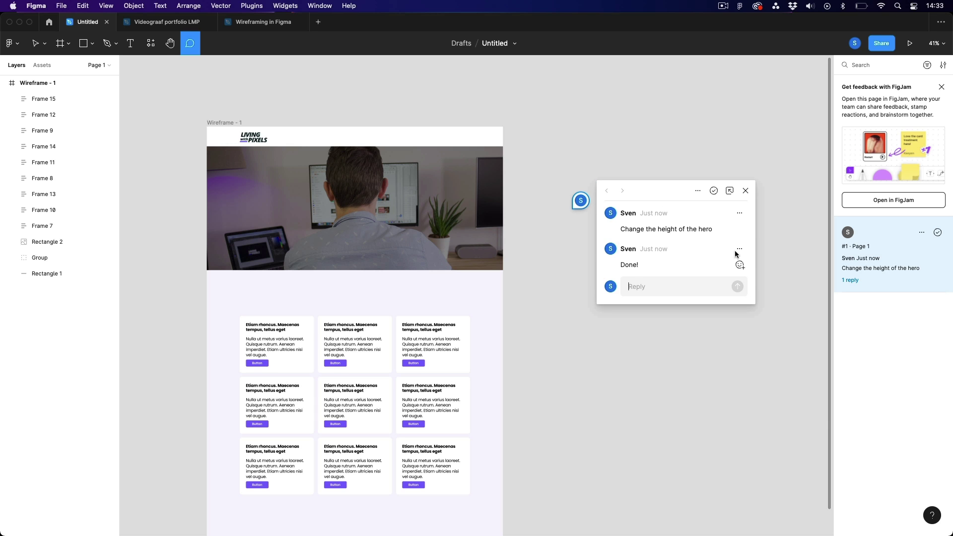
{"action": "left_click", "coordinate": [937, 232]}
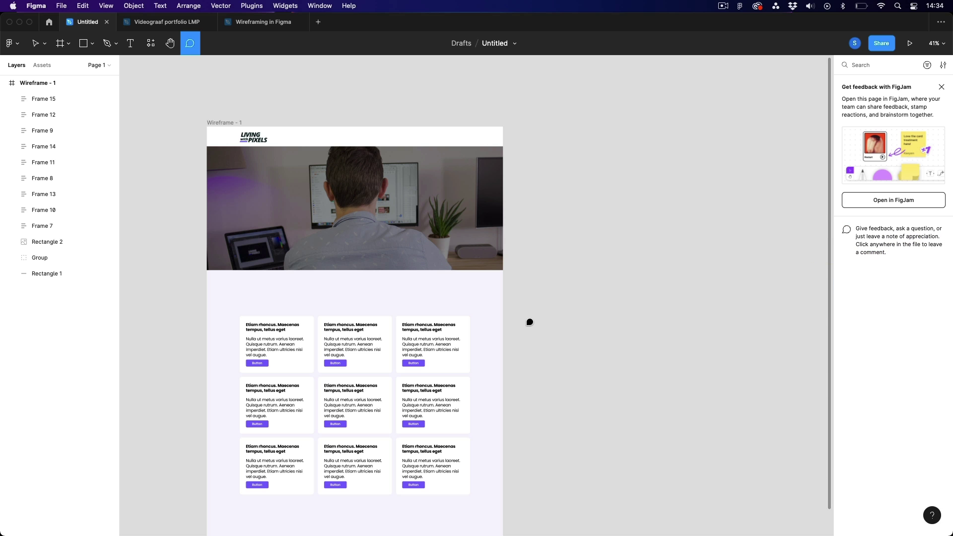
Step: Zoom in and pin a 'Change the color' comment on a card's button
{"action": "scroll", "coordinate": [426, 342], "scroll_direction": "up", "scroll_amount": 5}
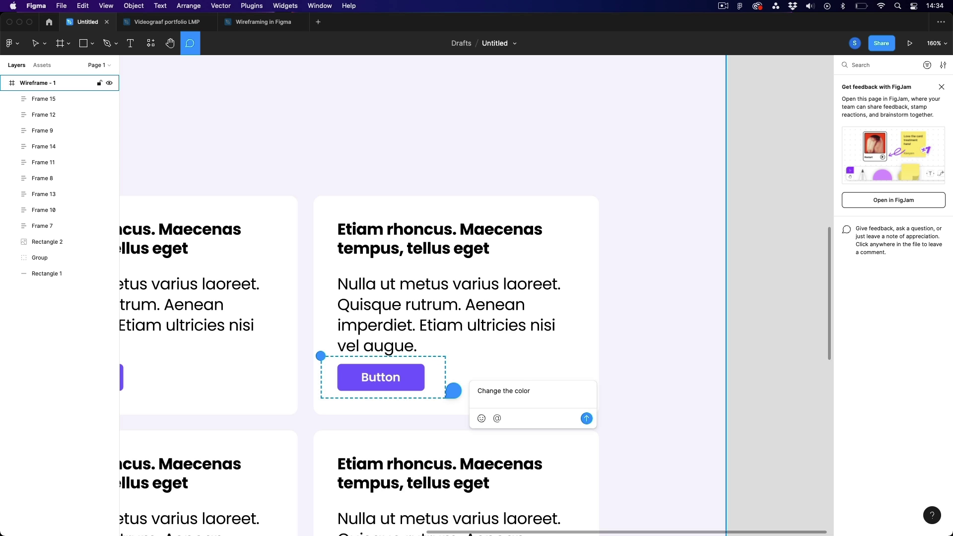
{"action": "key", "text": "Return"}
{"action": "mouse_move", "coordinate": [450, 402]}
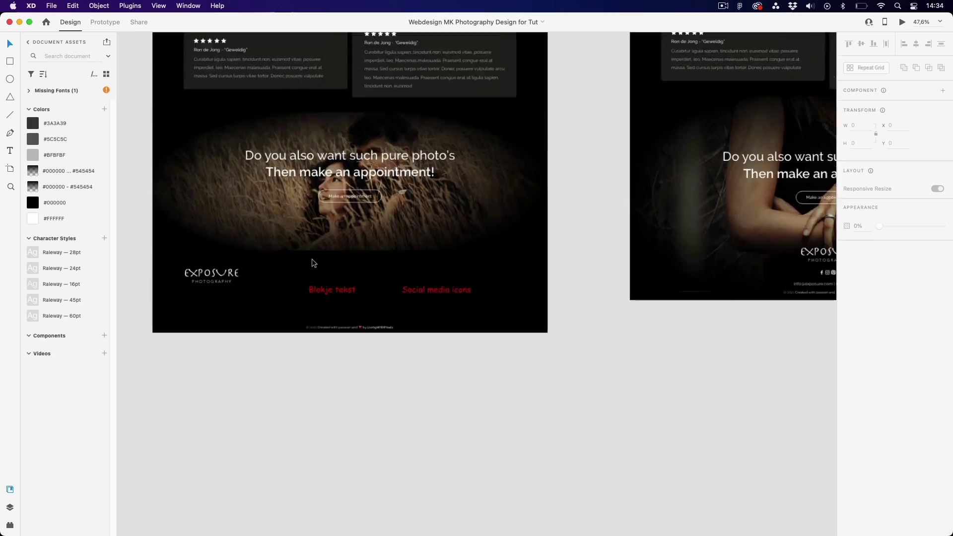
{"action": "scroll", "coordinate": [313, 262], "scroll_direction": "up", "scroll_amount": 3}
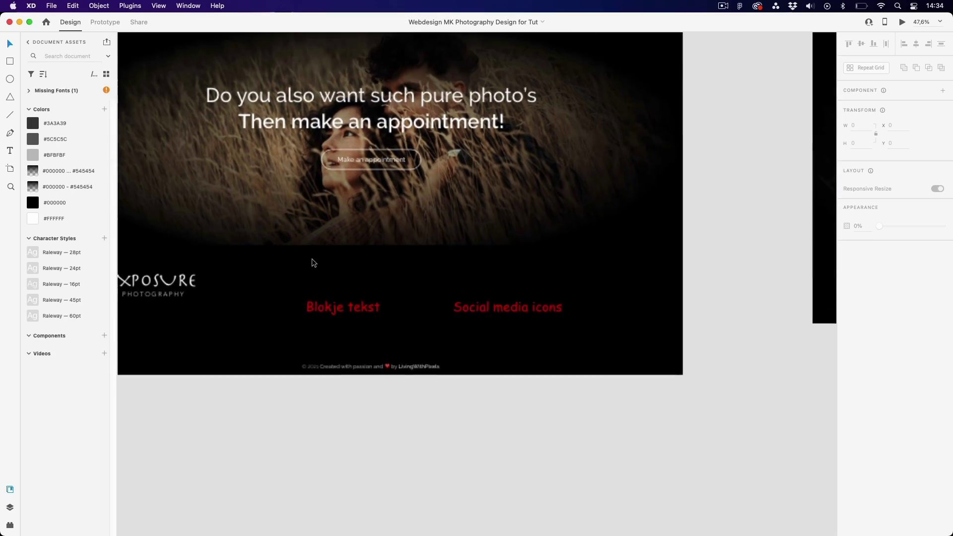
{"action": "left_click", "coordinate": [319, 307]}
{"action": "left_click", "coordinate": [546, 308]}
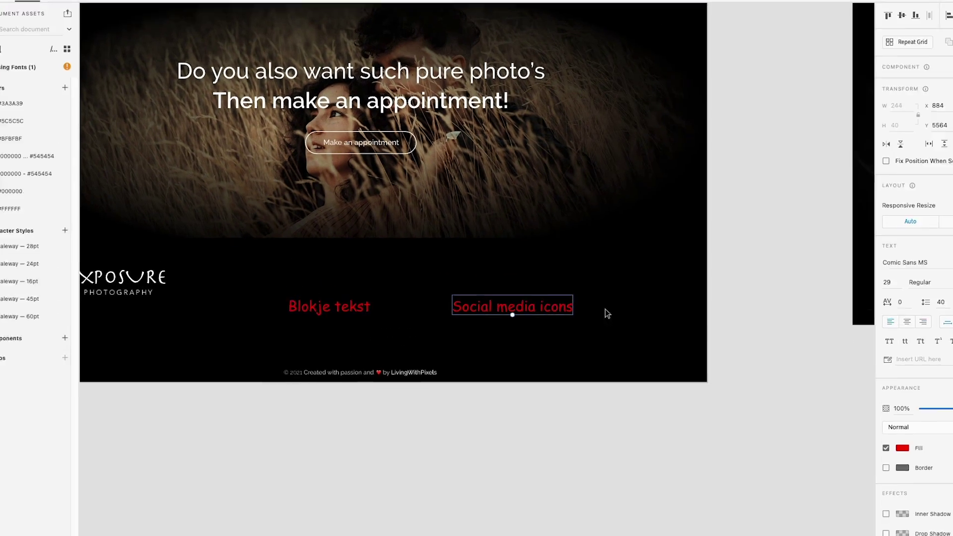
{"action": "left_click", "coordinate": [700, 330]}
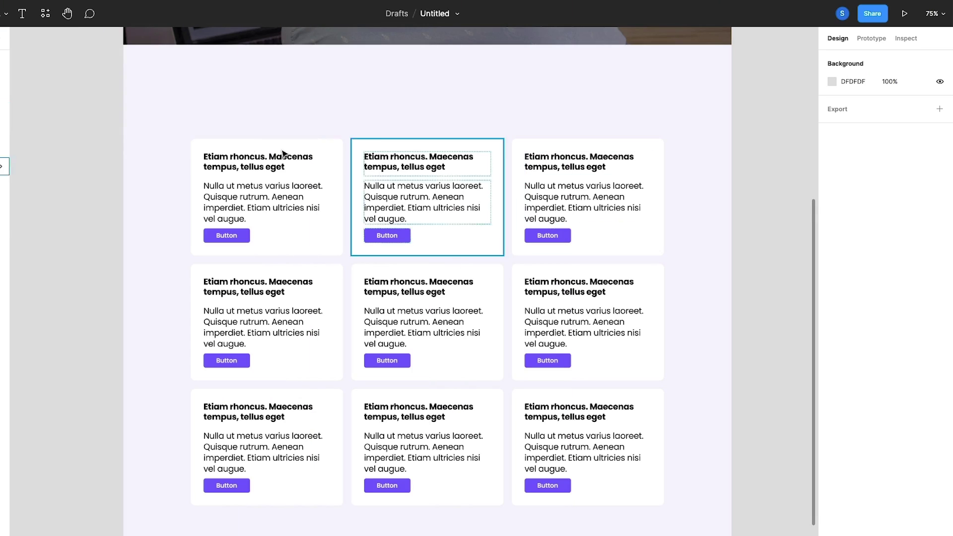
Step: Try widening the first row's card gaps, then undo and clear the selection
{"action": "left_click_drag", "start_coordinate": [188, 130], "coordinate": [653, 237]}
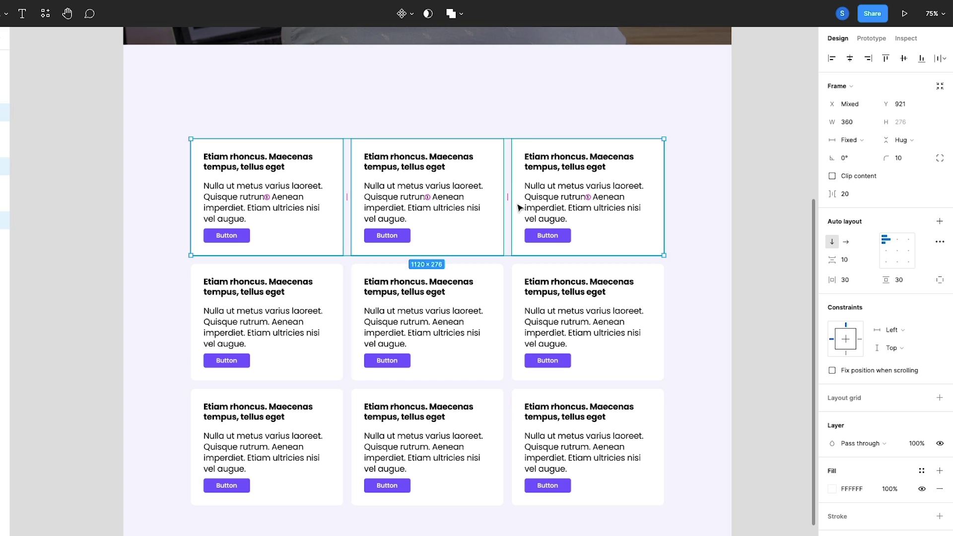
{"action": "left_click_drag", "start_coordinate": [505, 198], "coordinate": [535, 210]}
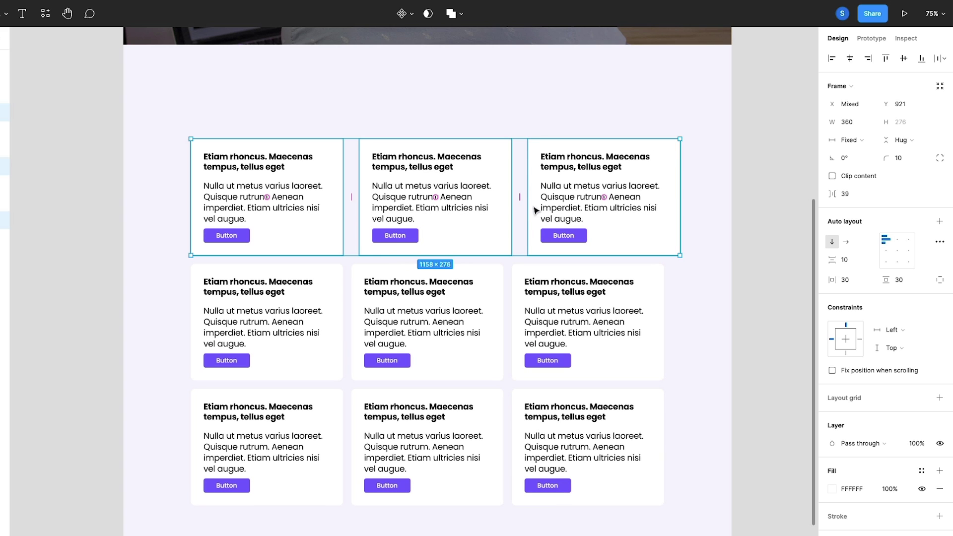
{"action": "key", "text": "ctrl+z"}
{"action": "left_click", "coordinate": [178, 97]}
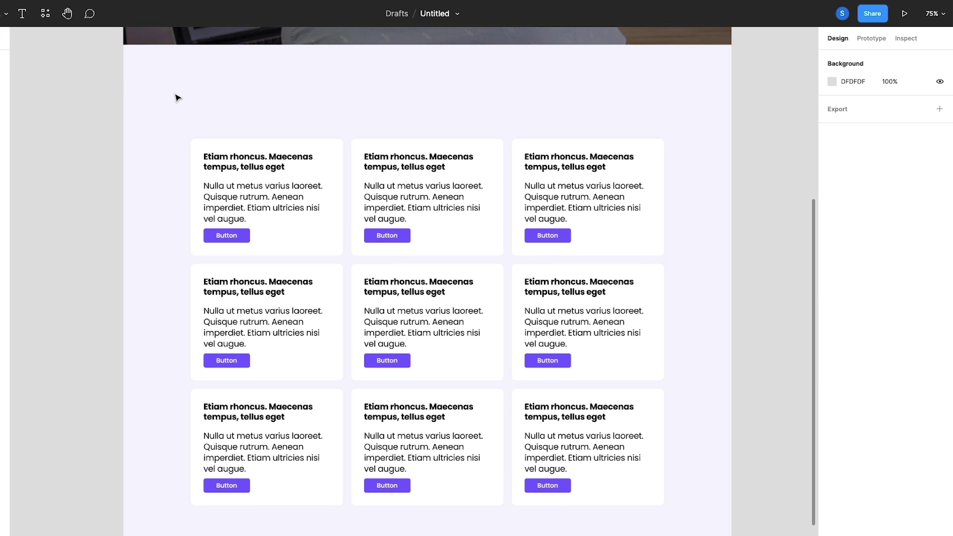
Step: Select all nine cards and set both column and row gaps to 20
{"action": "left_click_drag", "start_coordinate": [159, 105], "coordinate": [674, 503]}
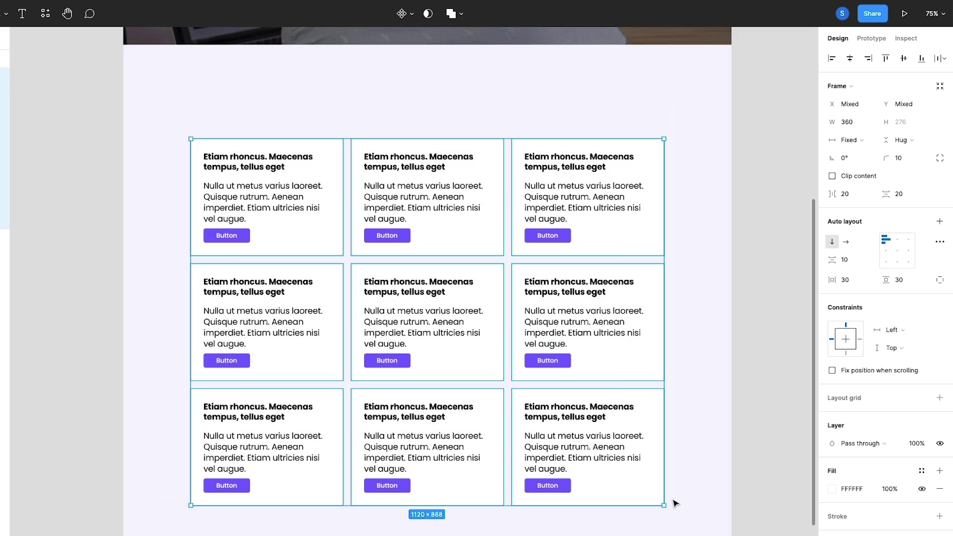
{"action": "mouse_move", "coordinate": [344, 197]}
{"action": "left_mouse_down"}
{"action": "mouse_move", "coordinate": [384, 206]}
{"action": "mouse_move", "coordinate": [351, 209]}
{"action": "left_mouse_up"}
{"action": "left_click_drag", "start_coordinate": [363, 258], "coordinate": [386, 267]}
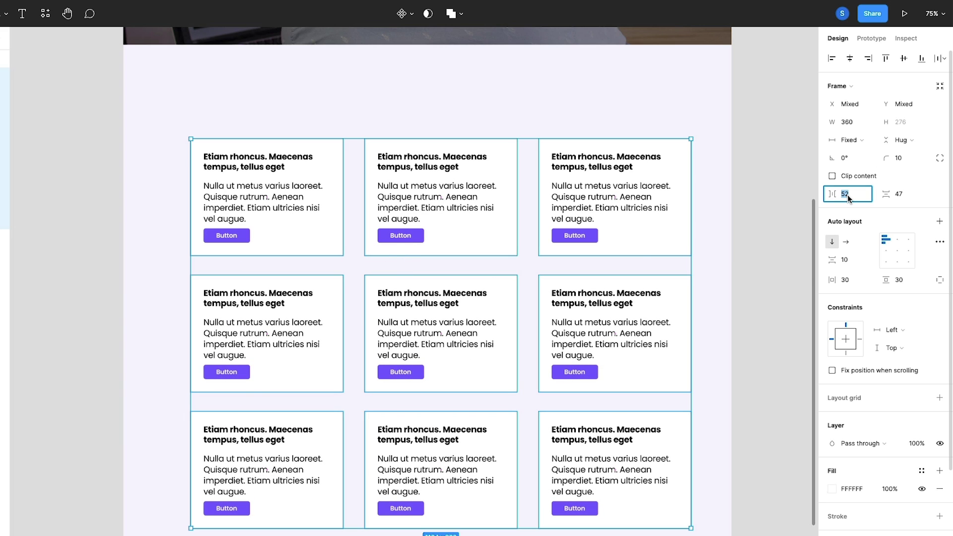
{"action": "type", "text": "20"}
{"action": "key", "text": "Return"}
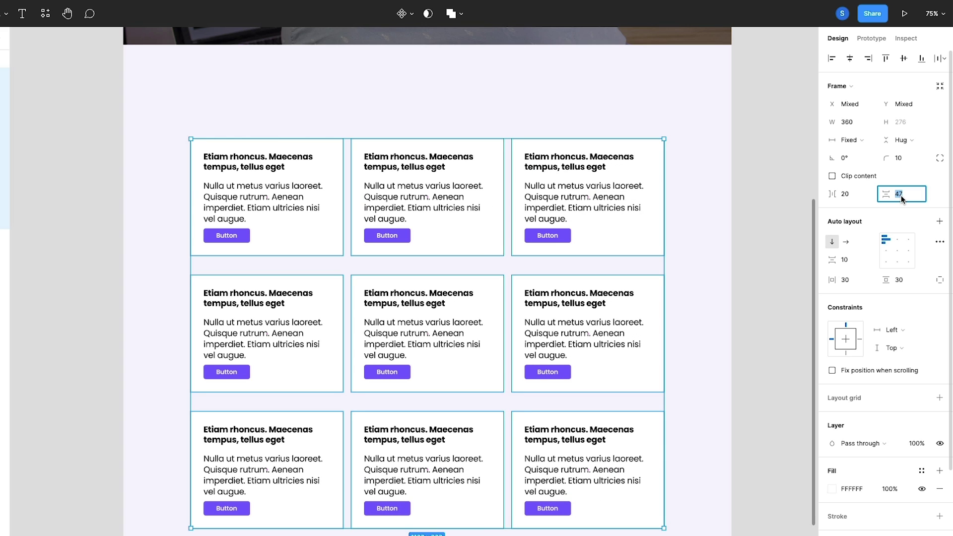
{"action": "type", "text": "20"}
{"action": "key", "text": "Return"}
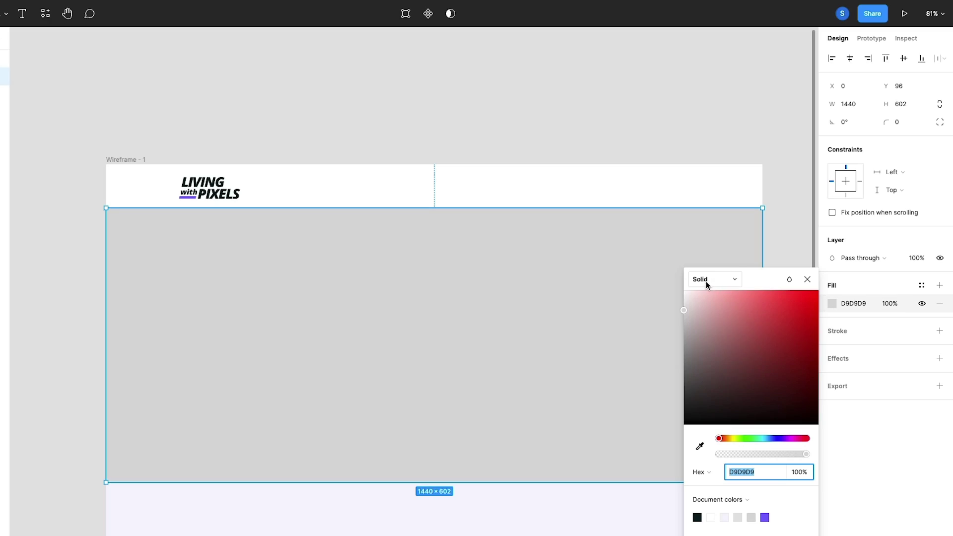
Step: Change the hero fill to an image fill using the desk photo
{"action": "left_click", "coordinate": [705, 281]}
{"action": "left_click", "coordinate": [717, 345]}
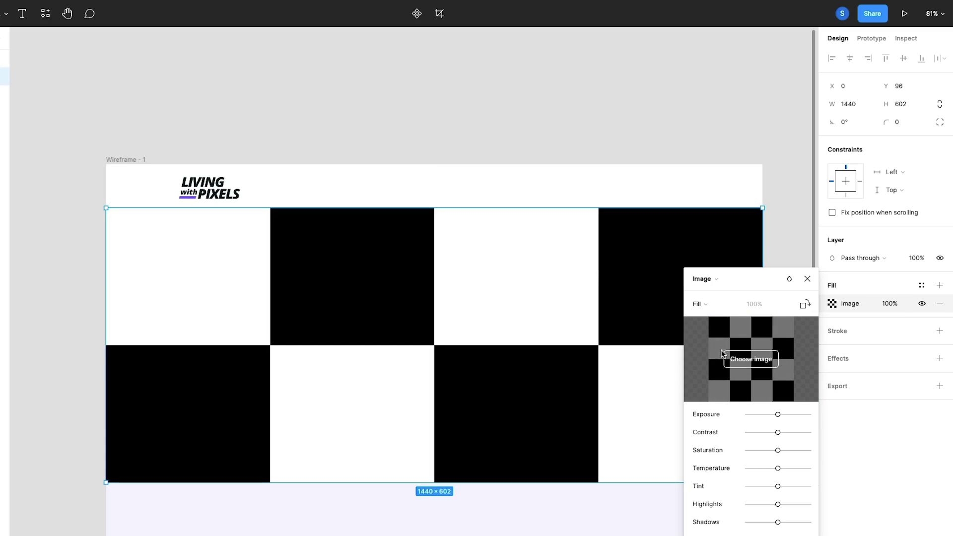
{"action": "left_click", "coordinate": [747, 364]}
{"action": "left_click", "coordinate": [342, 198]}
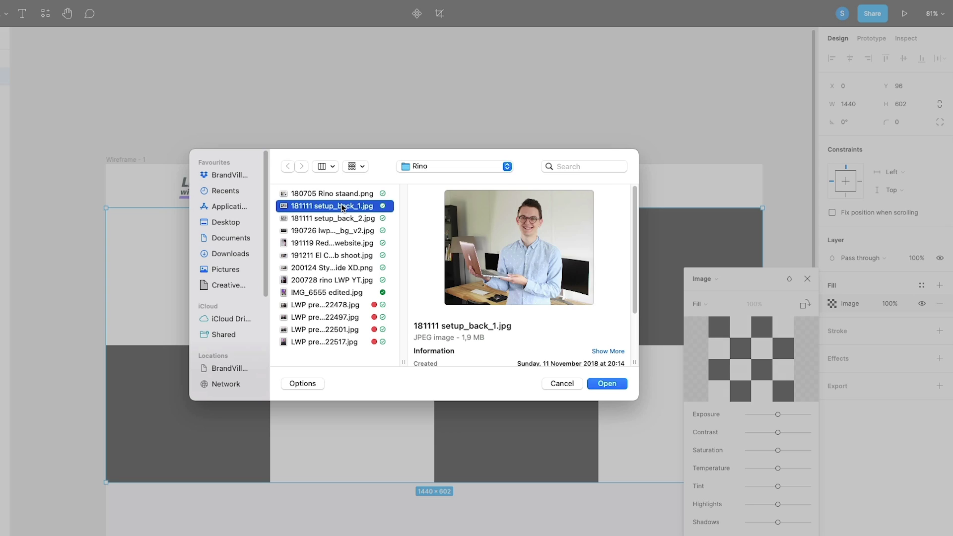
{"action": "double_click", "coordinate": [342, 206]}
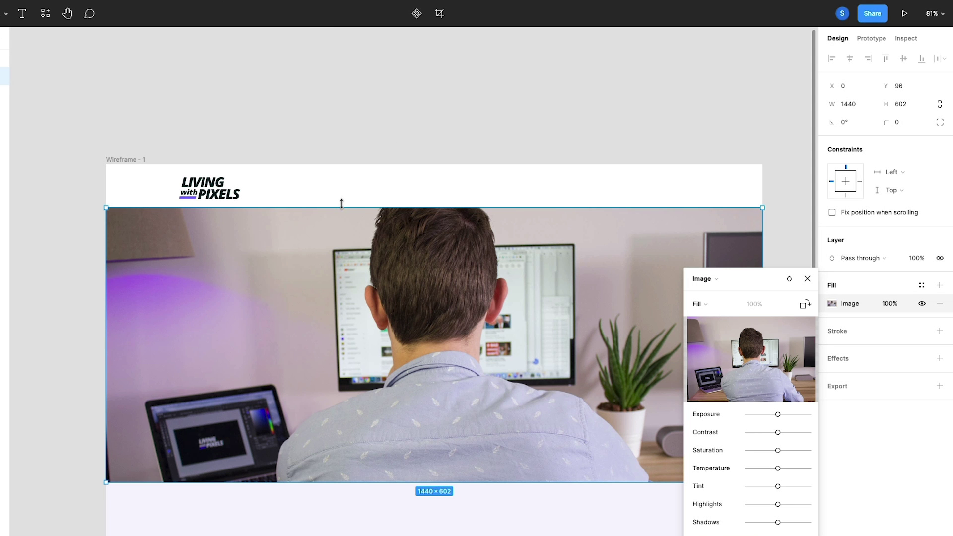
Step: Add a black overlay fill above the photo at 40% opacity
{"action": "left_click", "coordinate": [939, 285]}
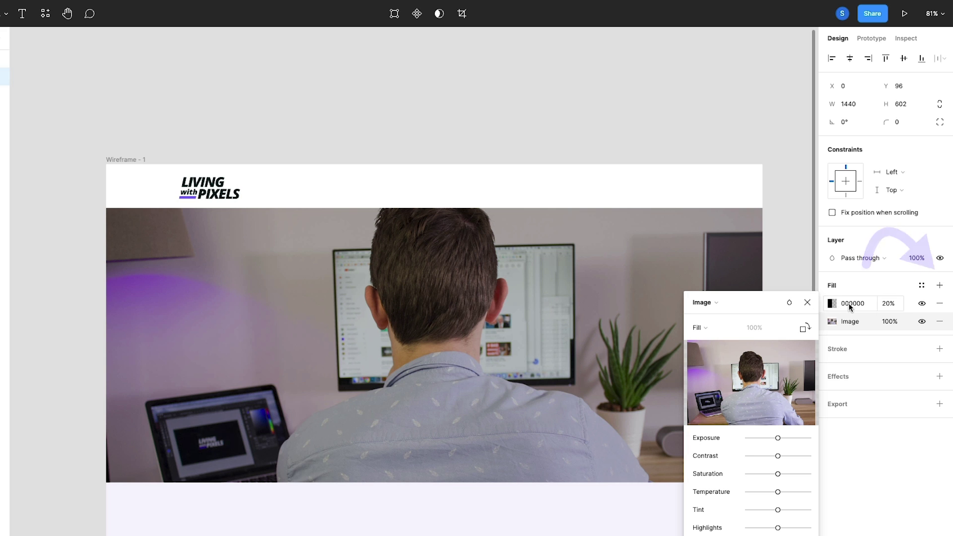
{"action": "left_click", "coordinate": [832, 303]}
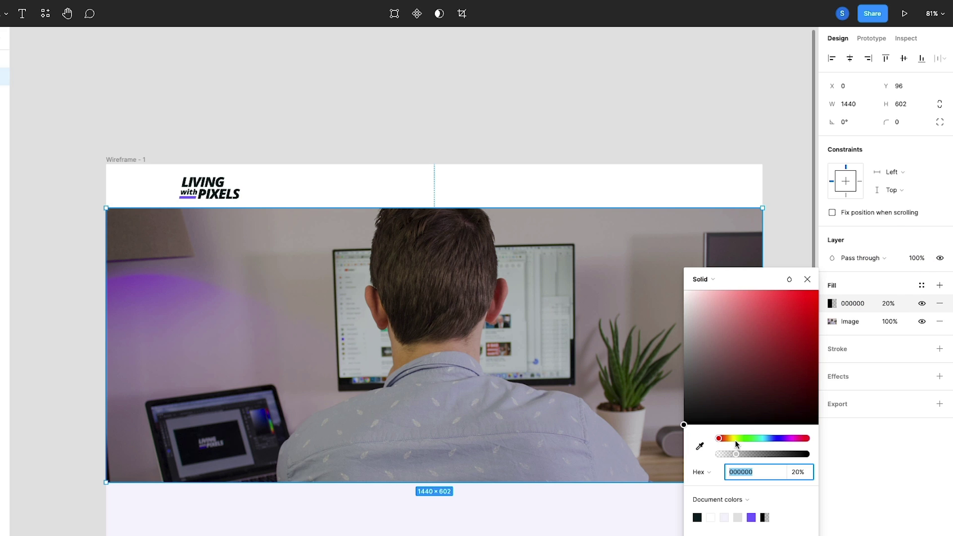
{"action": "mouse_move", "coordinate": [736, 454]}
{"action": "left_mouse_down"}
{"action": "mouse_move", "coordinate": [785, 454]}
{"action": "mouse_move", "coordinate": [752, 451]}
{"action": "left_mouse_up"}
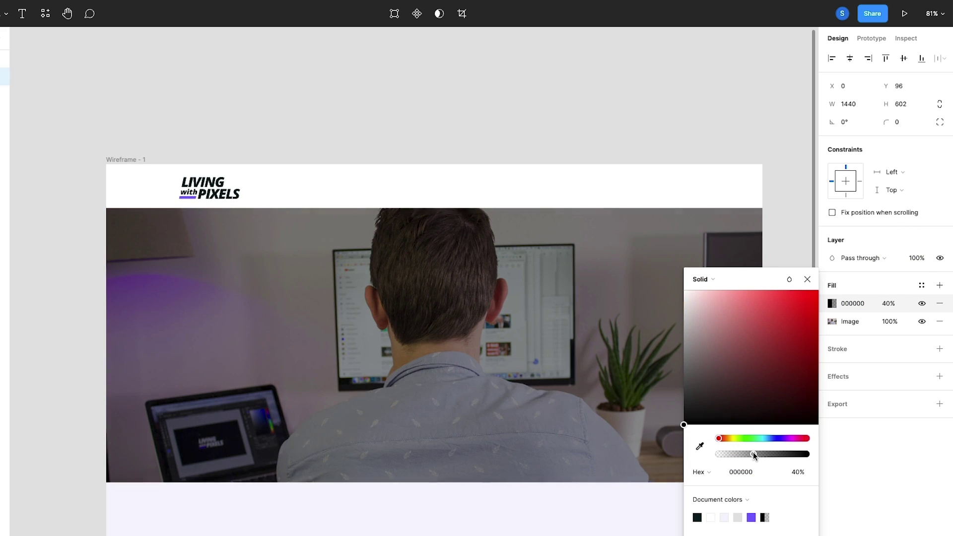
{"action": "left_click", "coordinate": [876, 281]}
Step: Add a 20% black fill on top and make it a linear gradient, briefly trying radial
{"action": "left_click", "coordinate": [939, 286]}
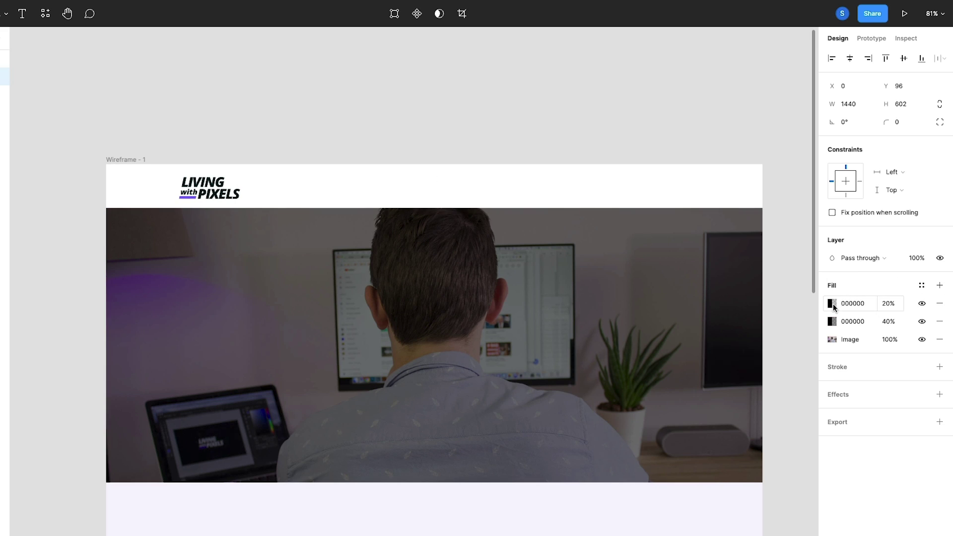
{"action": "left_click", "coordinate": [833, 305]}
{"action": "left_click", "coordinate": [708, 276]}
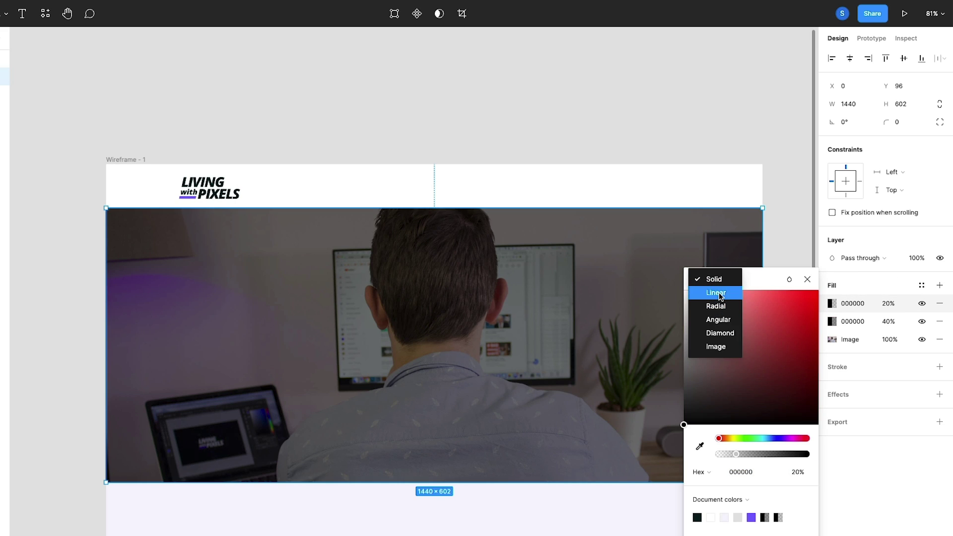
{"action": "left_click", "coordinate": [718, 294]}
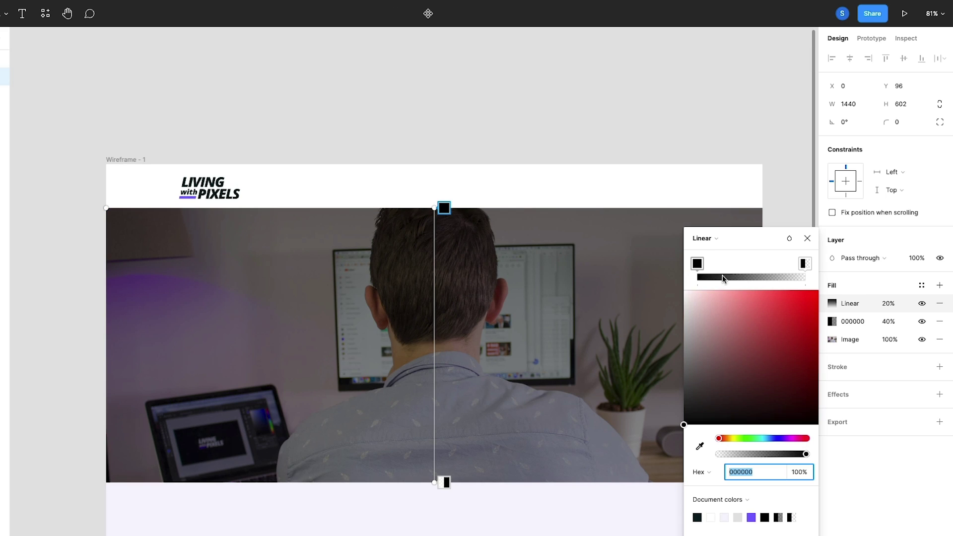
{"action": "left_click", "coordinate": [709, 239]}
{"action": "left_click", "coordinate": [709, 252]}
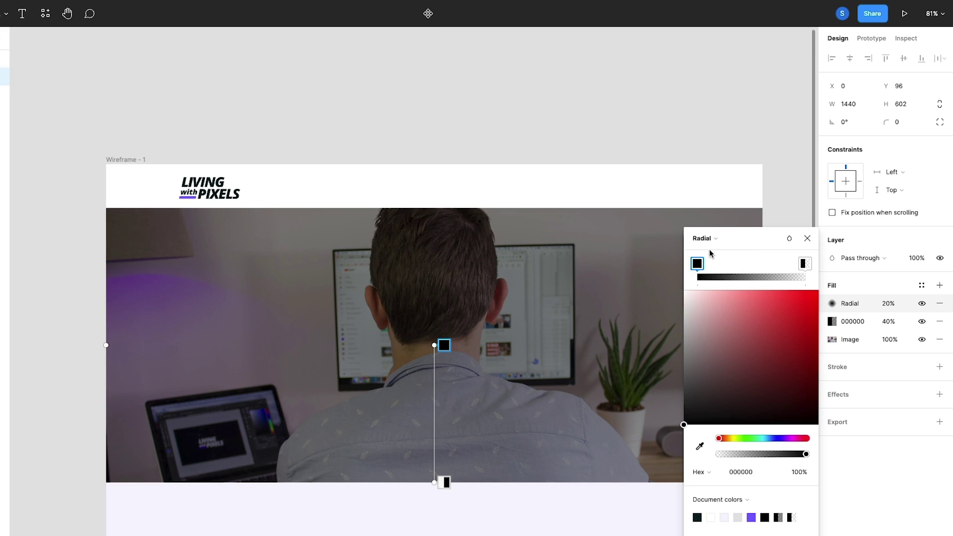
{"action": "left_click", "coordinate": [709, 239]}
{"action": "left_click", "coordinate": [715, 226]}
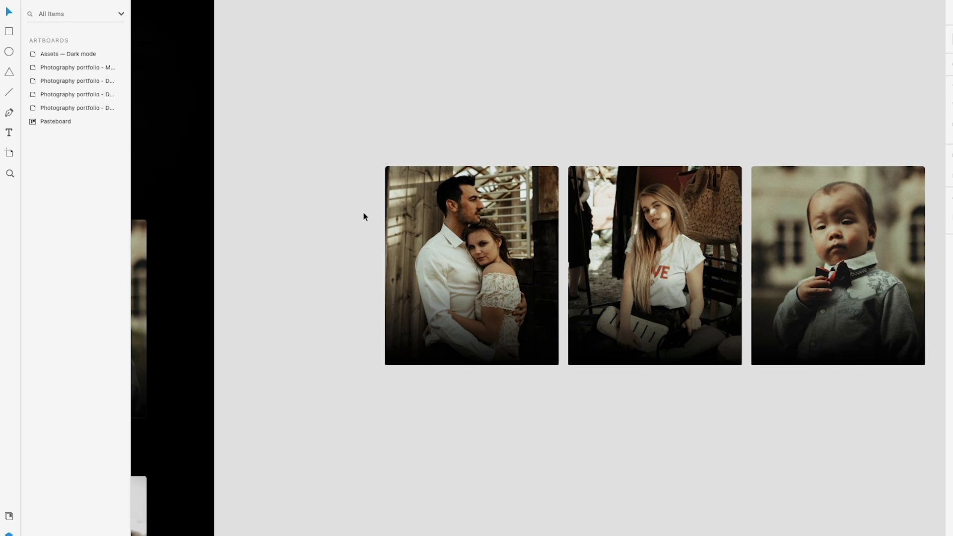
Step: Drag the shadow rectangle down and left, off the first portfolio photo
{"action": "left_click", "coordinate": [447, 301]}
{"action": "left_click_drag", "start_coordinate": [446, 311], "coordinate": [400, 358]}
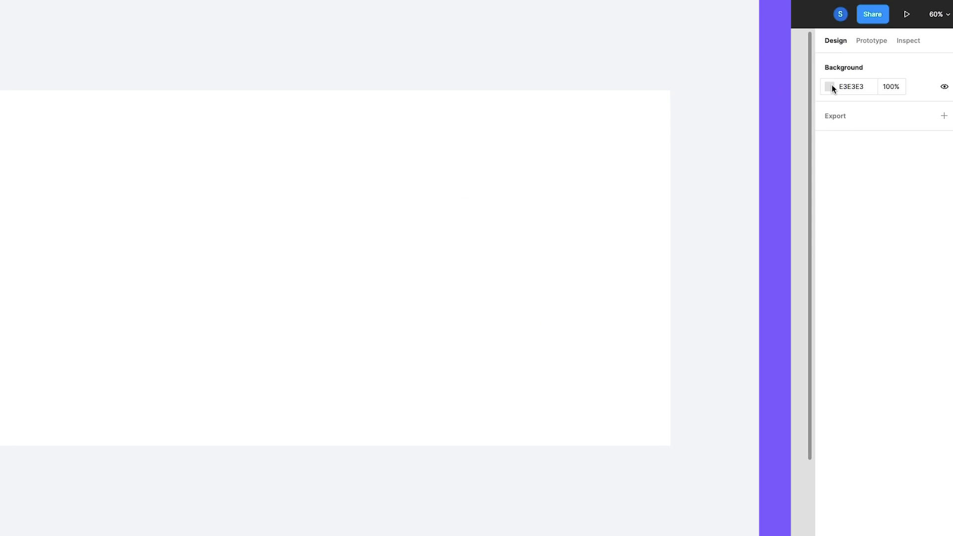
Step: Change Figma's canvas background from light grey E3E3E3 to dark red 723737
{"action": "left_click", "coordinate": [829, 86]}
{"action": "left_click_drag", "start_coordinate": [676, 117], "coordinate": [751, 188]}
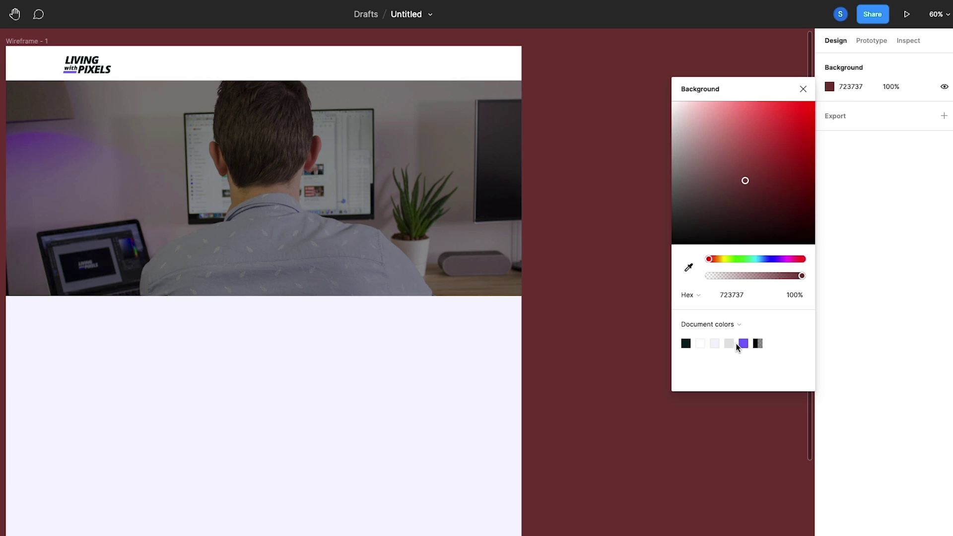
Step: Try the purple, light grey, lavender, white and dark document colours, then settle on light grey DFDFDF
{"action": "left_click", "coordinate": [742, 343]}
{"action": "left_click", "coordinate": [728, 343]}
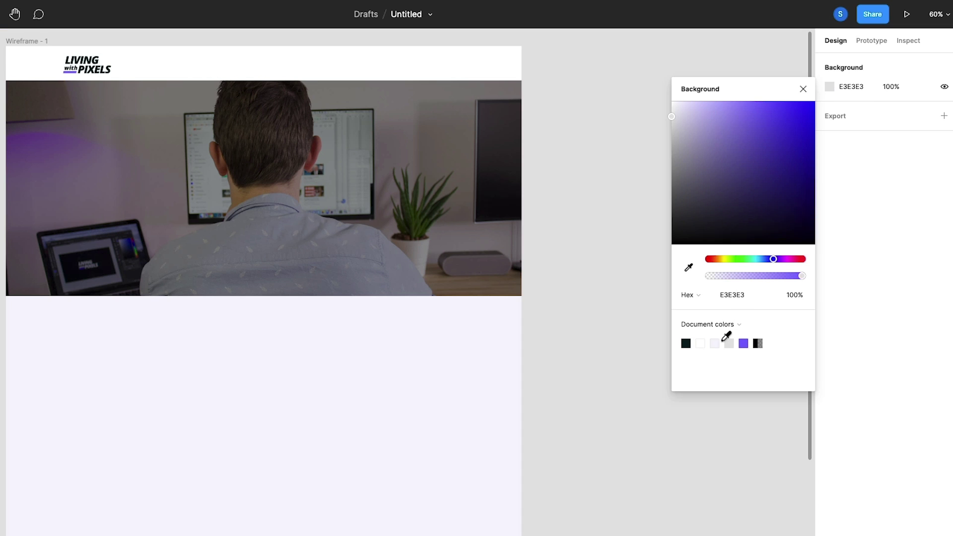
{"action": "left_click", "coordinate": [714, 342]}
{"action": "left_click", "coordinate": [700, 343]}
{"action": "left_click", "coordinate": [685, 342]}
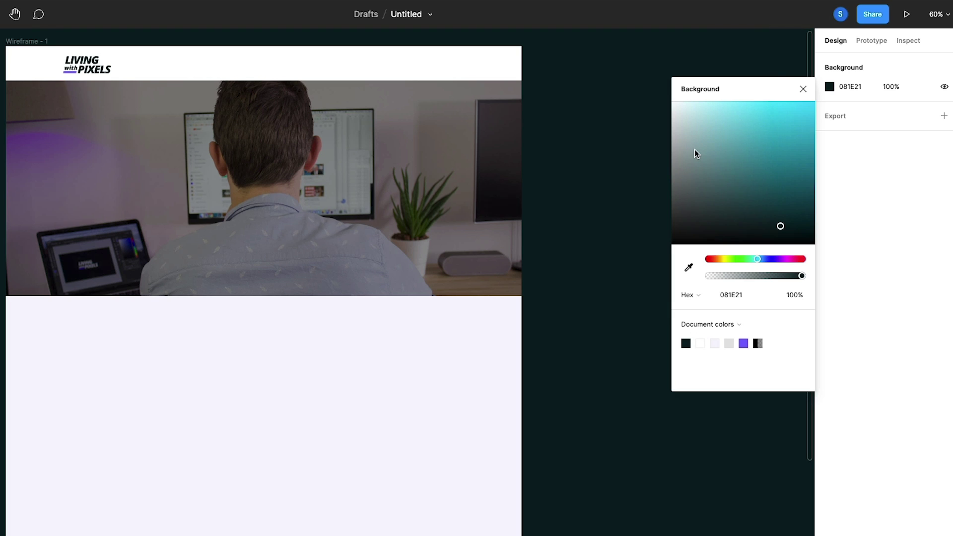
{"action": "left_click_drag", "start_coordinate": [679, 135], "coordinate": [658, 125]}
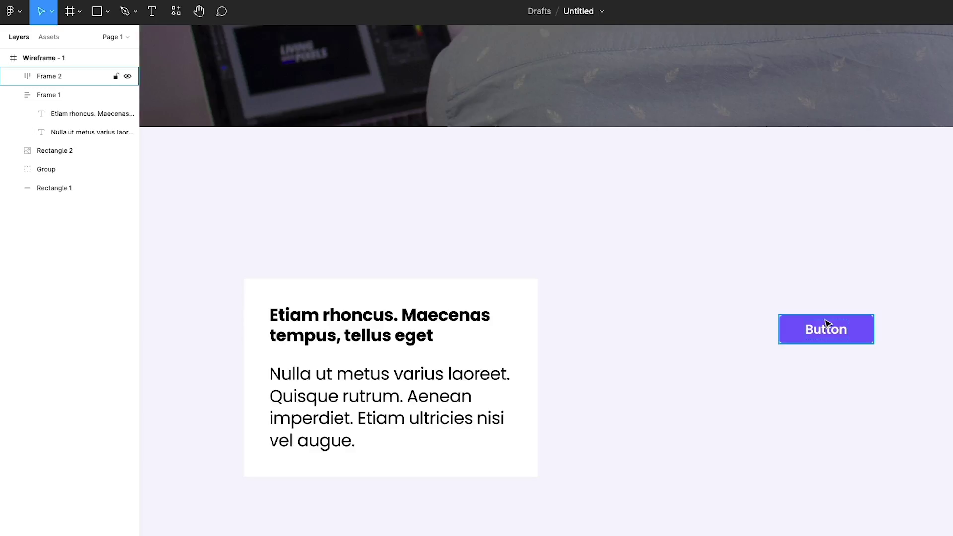
Step: Drag the purple Button into the heading-and-paragraph card, testing positions before dropping it below the paragraph
{"action": "left_click_drag", "start_coordinate": [826, 323], "coordinate": [438, 392]}
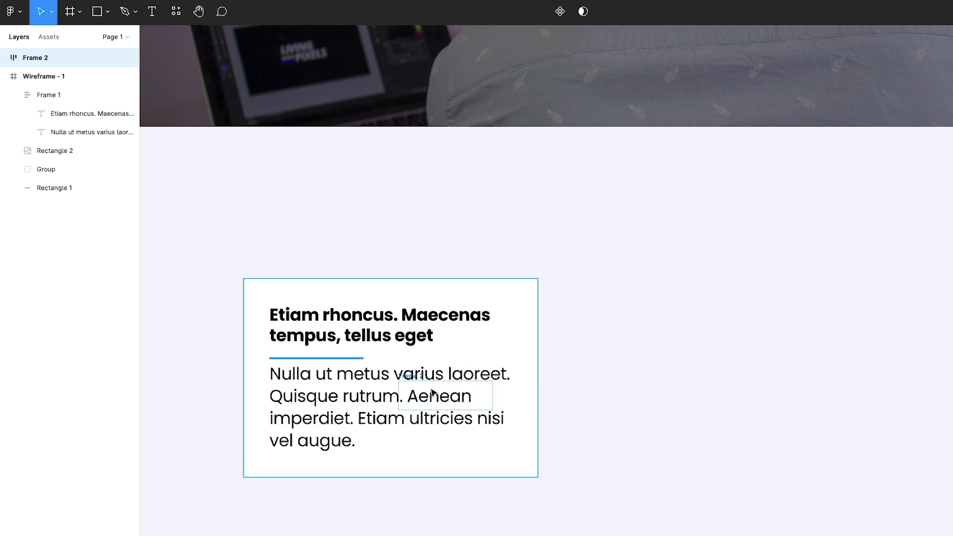
{"action": "left_click_drag", "start_coordinate": [359, 433], "coordinate": [351, 446]}
{"action": "left_click_drag", "start_coordinate": [331, 479], "coordinate": [328, 356]}
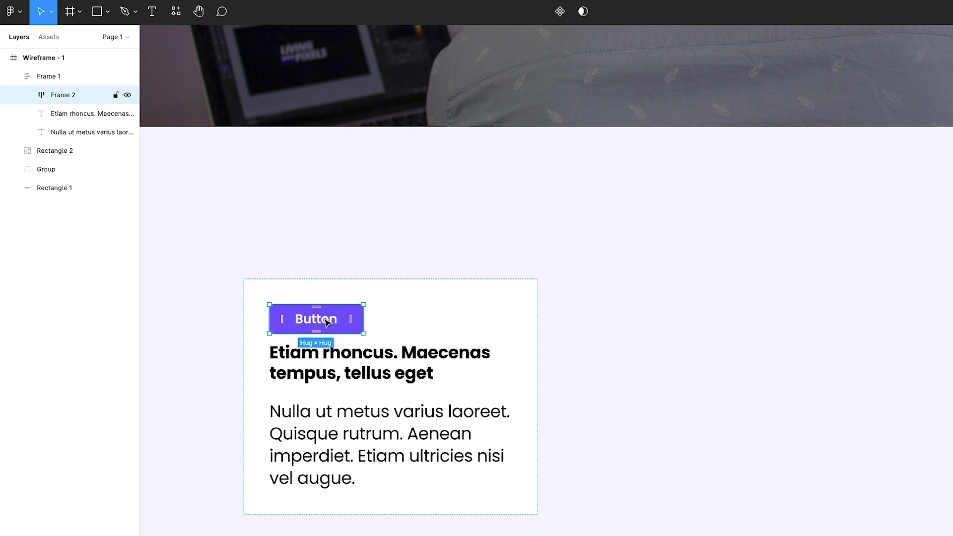
{"action": "left_click_drag", "start_coordinate": [328, 323], "coordinate": [327, 371]}
{"action": "left_click_drag", "start_coordinate": [329, 411], "coordinate": [326, 485]}
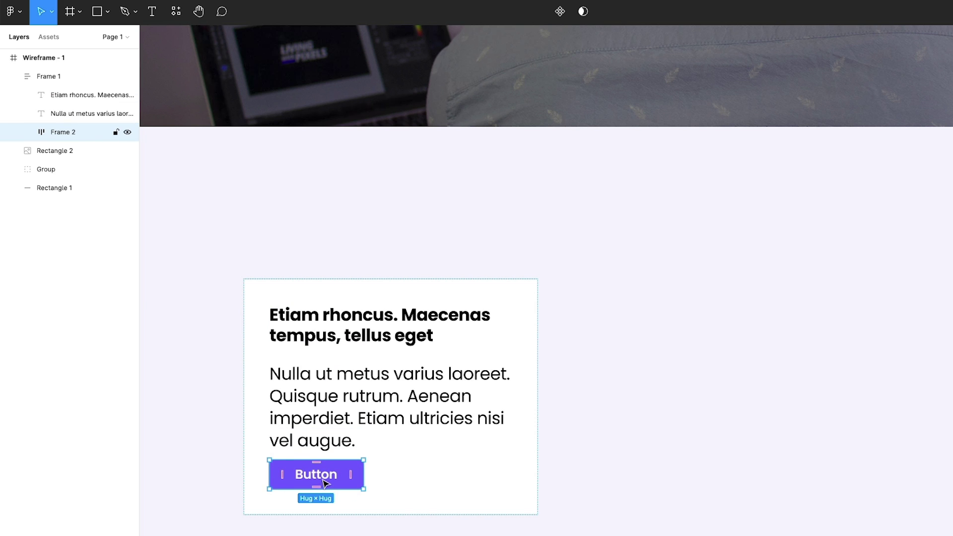
{"action": "left_click_drag", "start_coordinate": [731, 493], "coordinate": [390, 403]}
{"action": "left_click", "coordinate": [795, 444]}
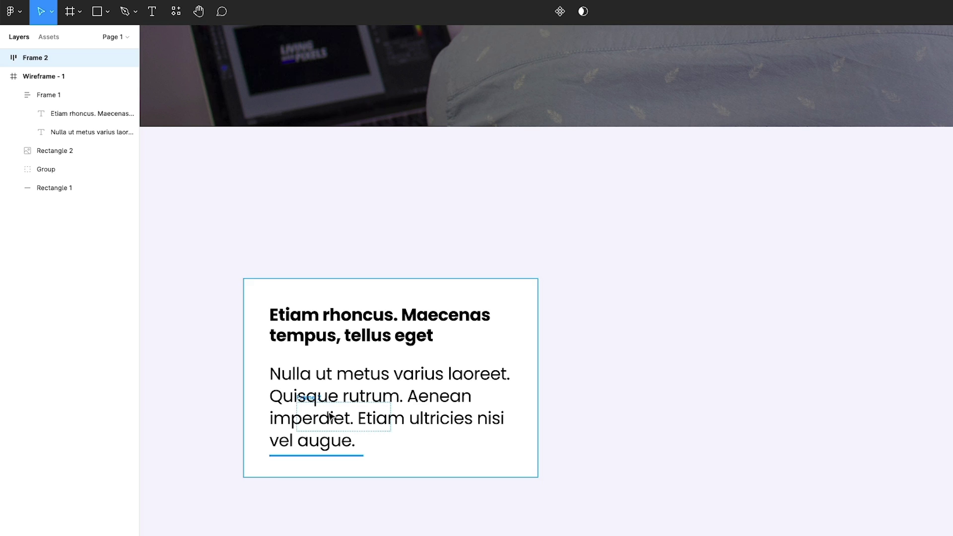
{"action": "left_click_drag", "start_coordinate": [330, 416], "coordinate": [335, 448]}
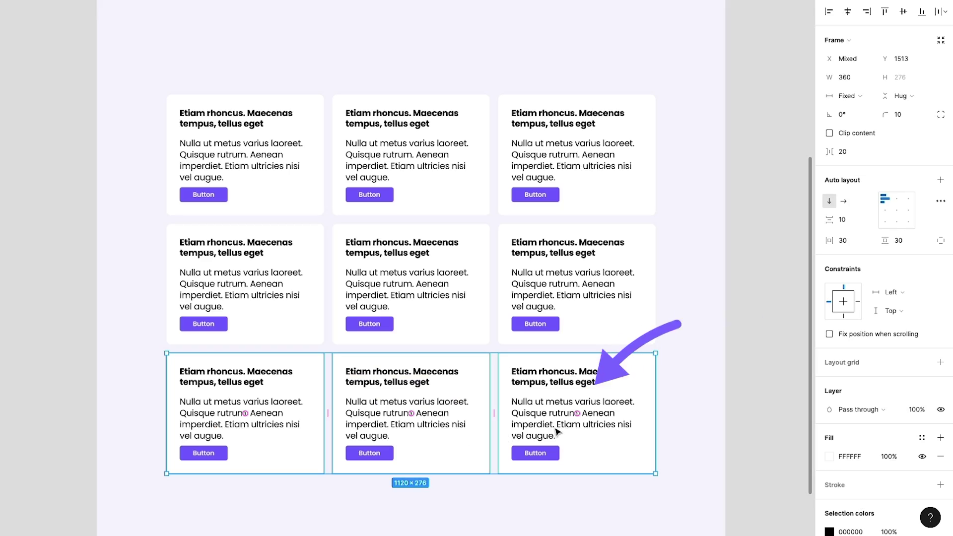
Step: Move the last card of the grid's bottom row into the first slot
{"action": "left_click_drag", "start_coordinate": [578, 418], "coordinate": [282, 417]}
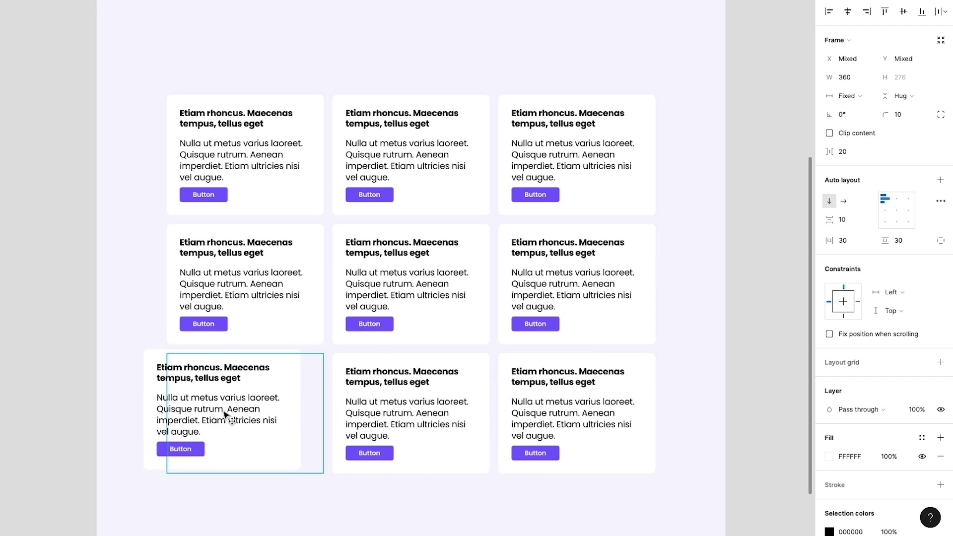
{"action": "left_click_drag", "start_coordinate": [497, 422], "coordinate": [329, 423]}
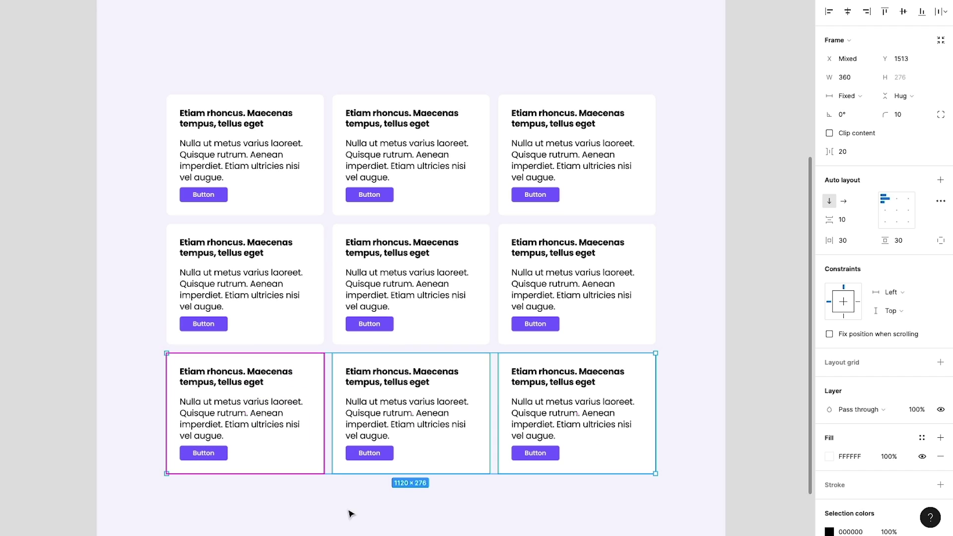
{"action": "left_click", "coordinate": [307, 496]}
Step: Marquee-select the three left-column cards, then the first two bottom-row cards
{"action": "left_click_drag", "start_coordinate": [290, 484], "coordinate": [244, 410]}
{"action": "left_click", "coordinate": [158, 405]}
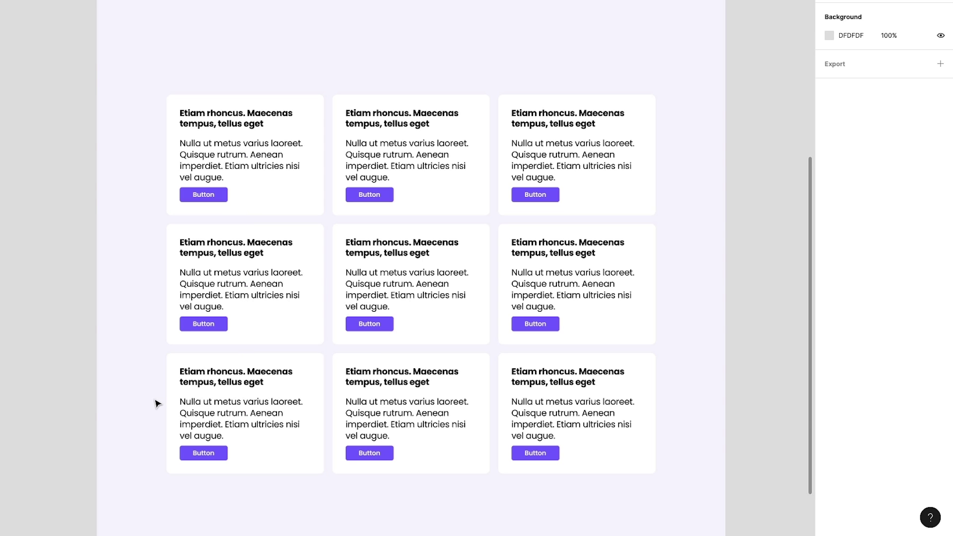
{"action": "left_click_drag", "start_coordinate": [175, 402], "coordinate": [268, 408]}
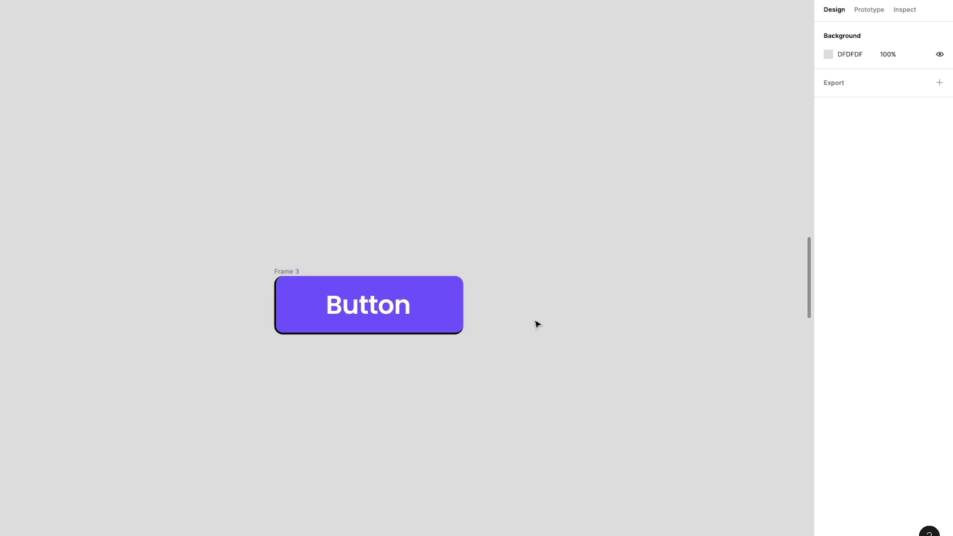
Step: Give the purple Button frame a 0 top stroke (other sides 1), then select XD's white Button rectangle
{"action": "left_click", "coordinate": [460, 309]}
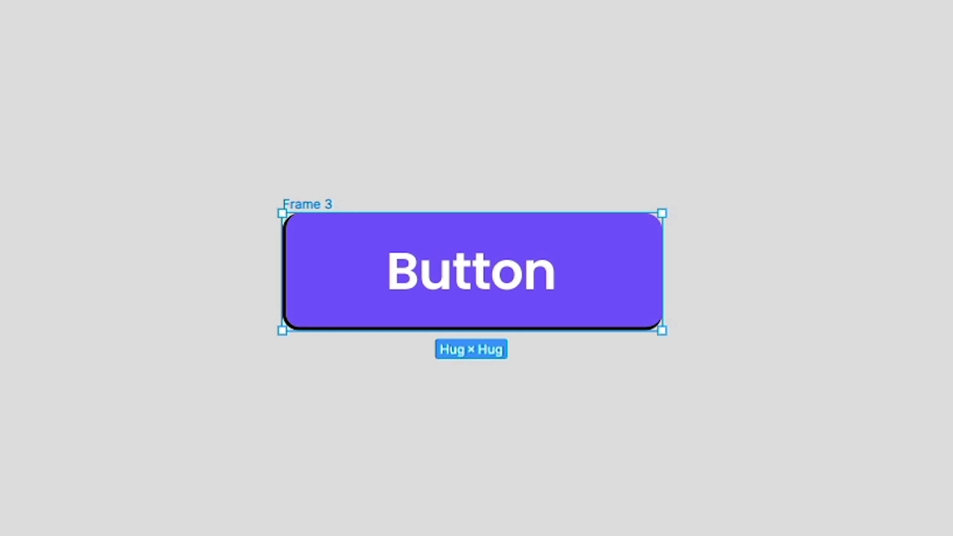
{"action": "left_click", "coordinate": [839, 466]}
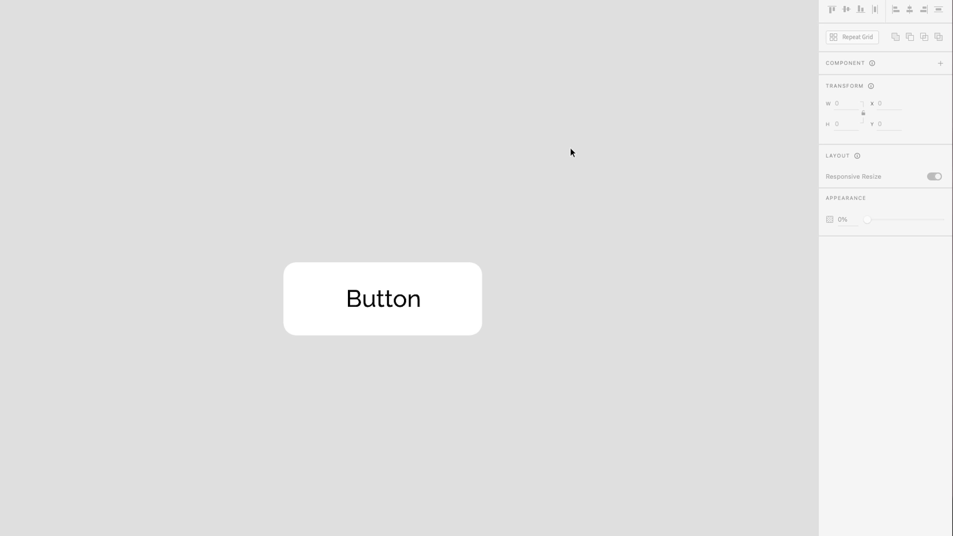
{"action": "left_click", "coordinate": [461, 279]}
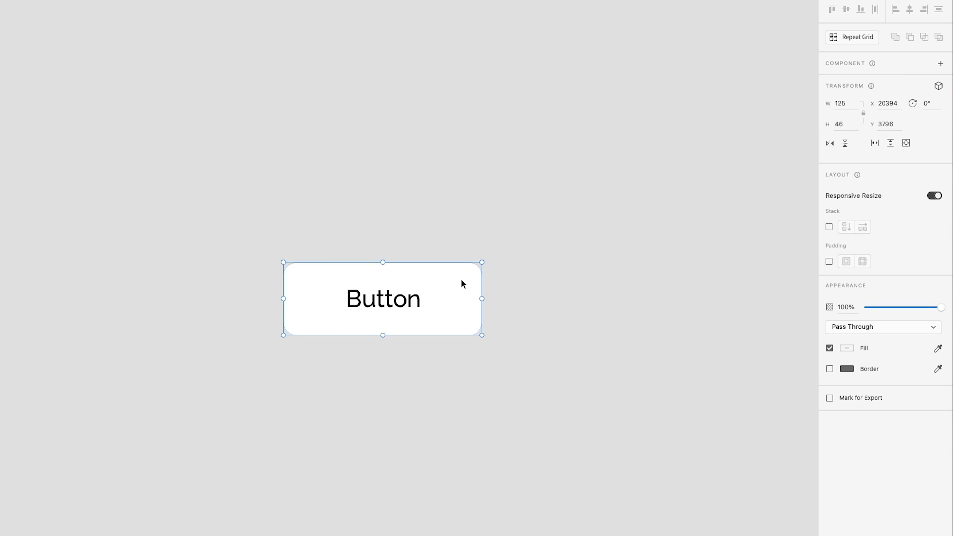
{"action": "double_click", "coordinate": [460, 279]}
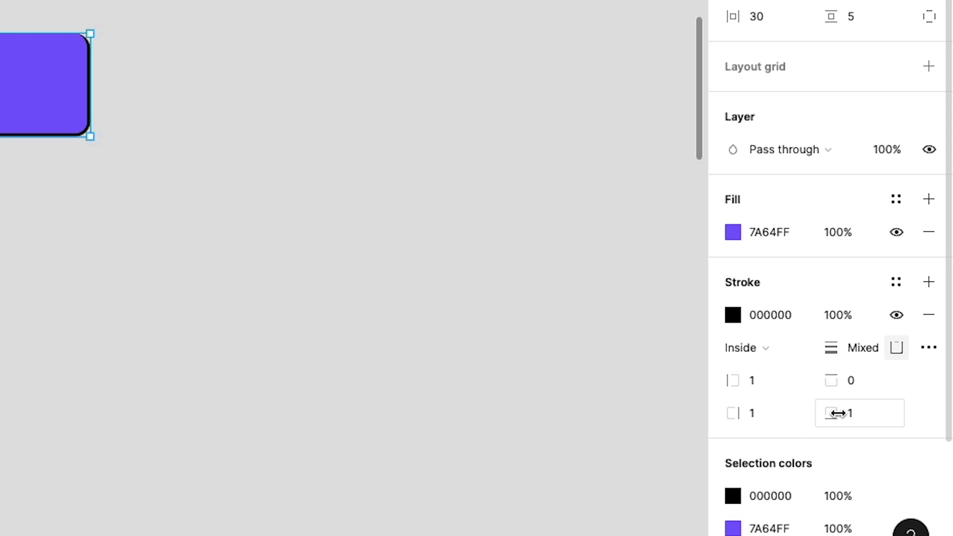
{"action": "left_click", "coordinate": [864, 361]}
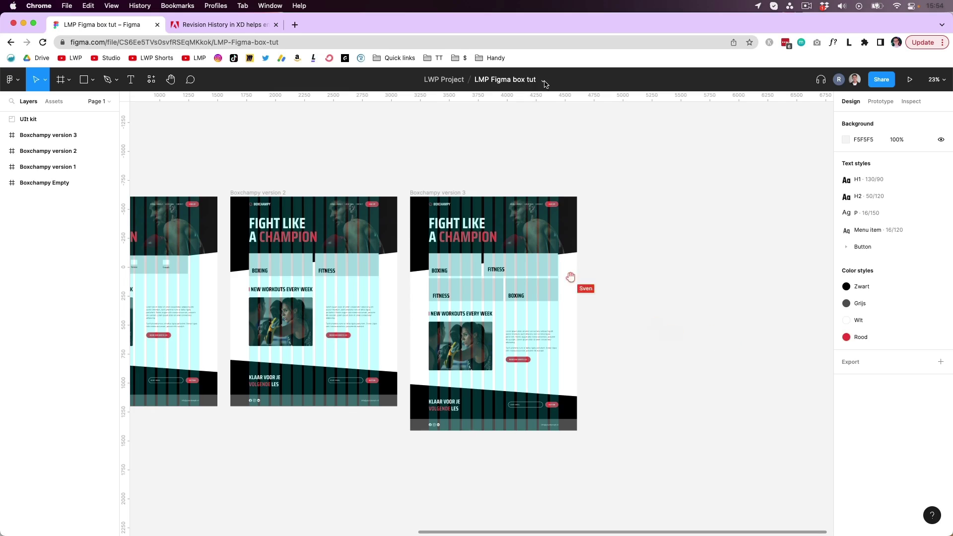
{"action": "left_click", "coordinate": [543, 81]}
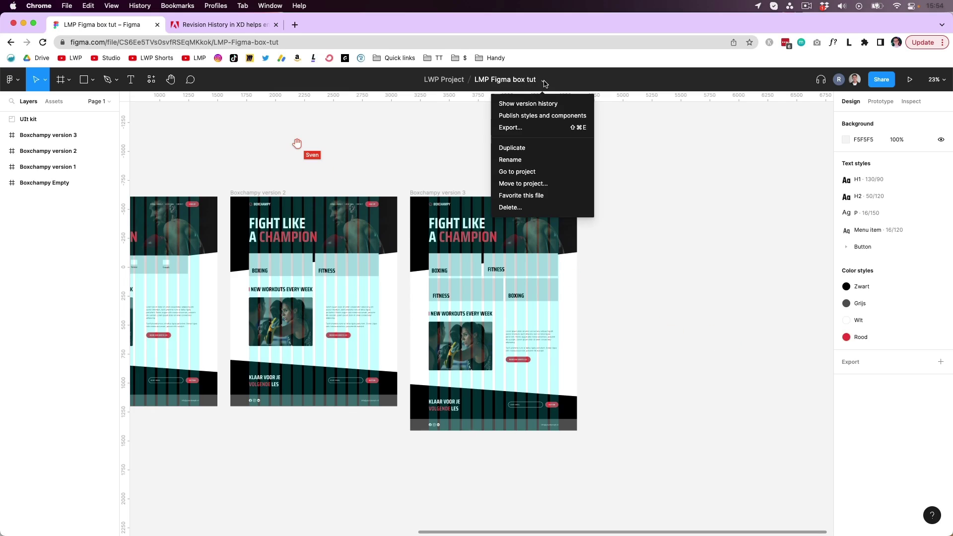
{"action": "left_click", "coordinate": [537, 105]}
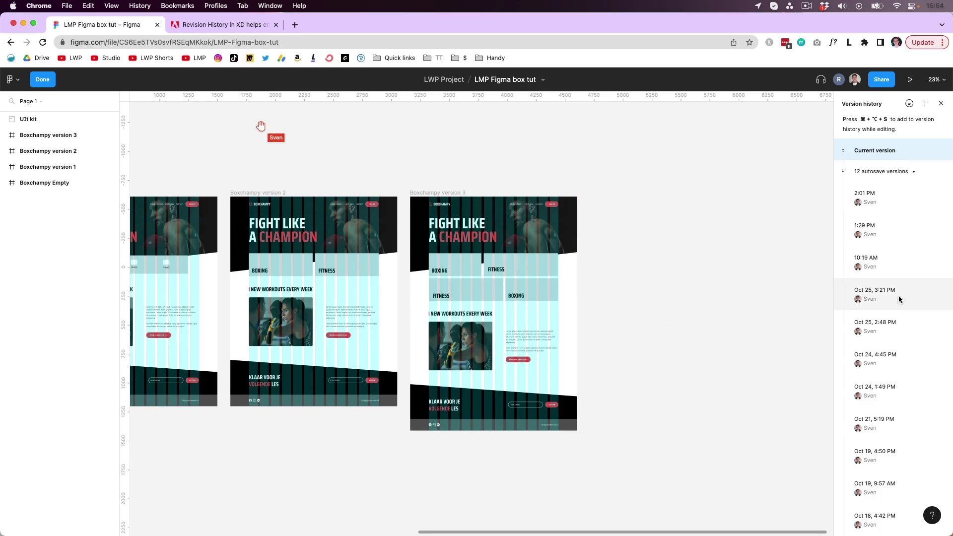
{"action": "left_click", "coordinate": [882, 323]}
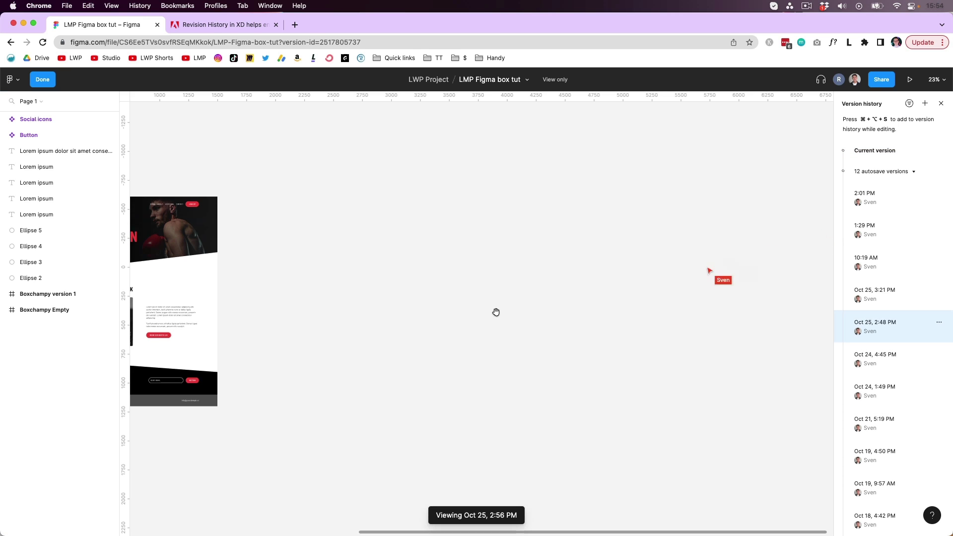
{"action": "left_click_drag", "start_coordinate": [269, 284], "coordinate": [551, 291]}
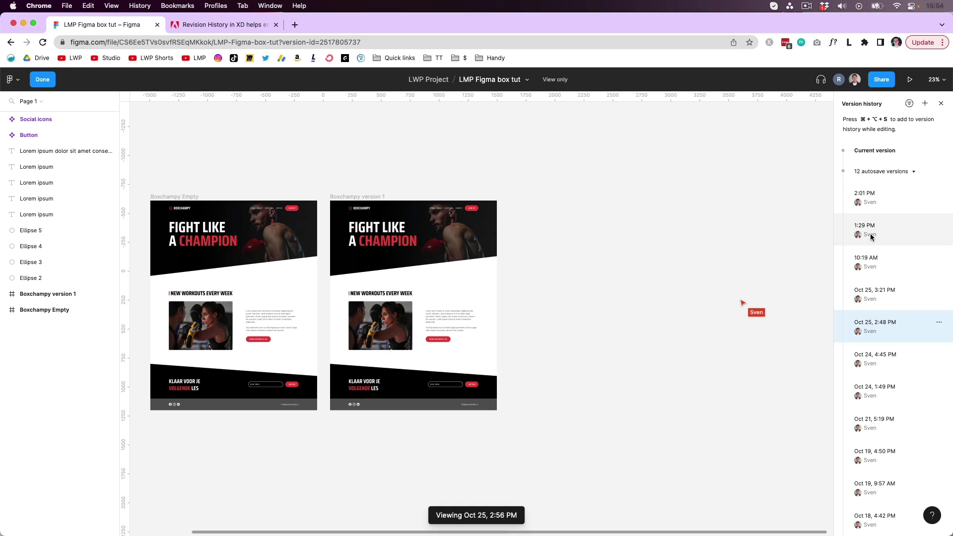
{"action": "left_click", "coordinate": [862, 156]}
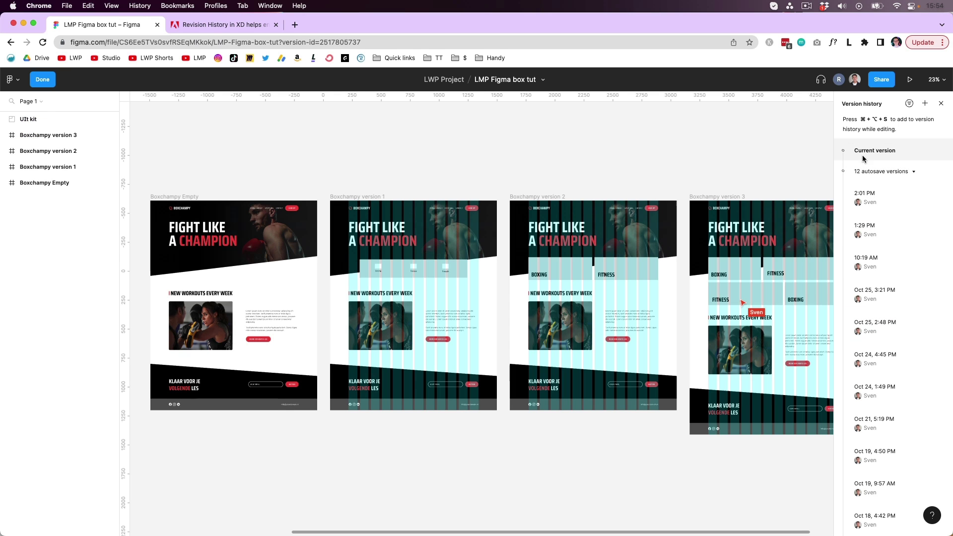
{"action": "left_click", "coordinate": [36, 82]}
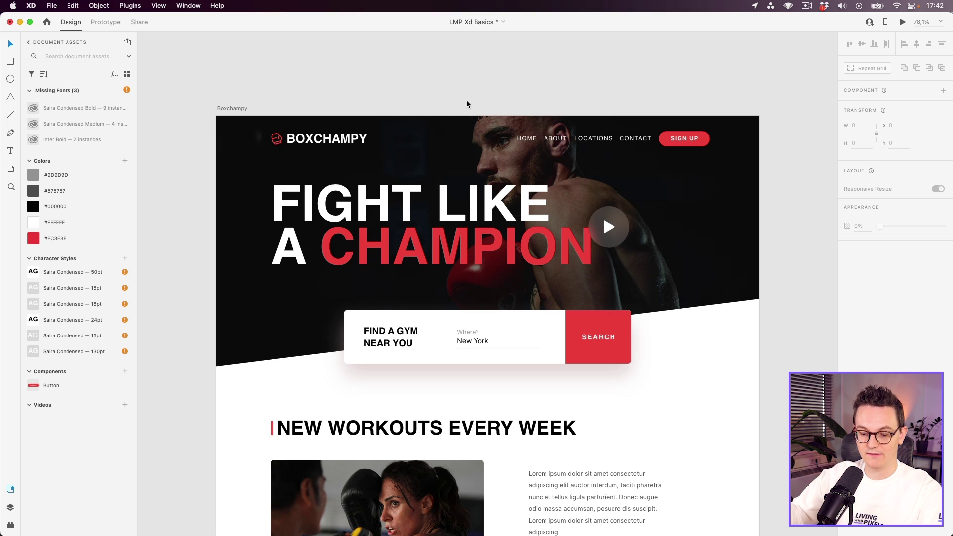
{"action": "left_click", "coordinate": [52, 5]}
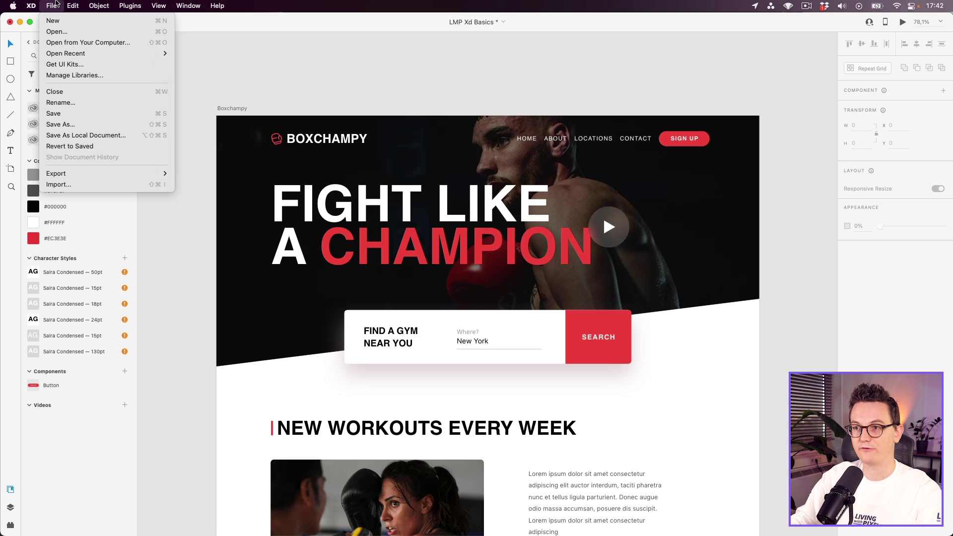
{"action": "left_click", "coordinate": [211, 94]}
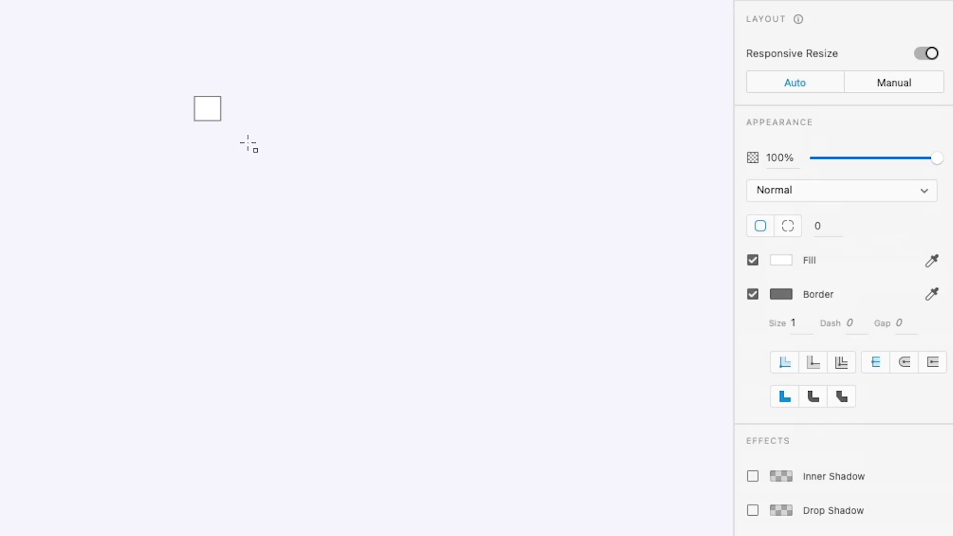
Step: Draw a large white rectangle on the canvas, turn off its border, and deselect it
{"action": "left_click_drag", "start_coordinate": [248, 143], "coordinate": [677, 440]}
{"action": "left_click_drag", "start_coordinate": [617, 384], "coordinate": [592, 383]}
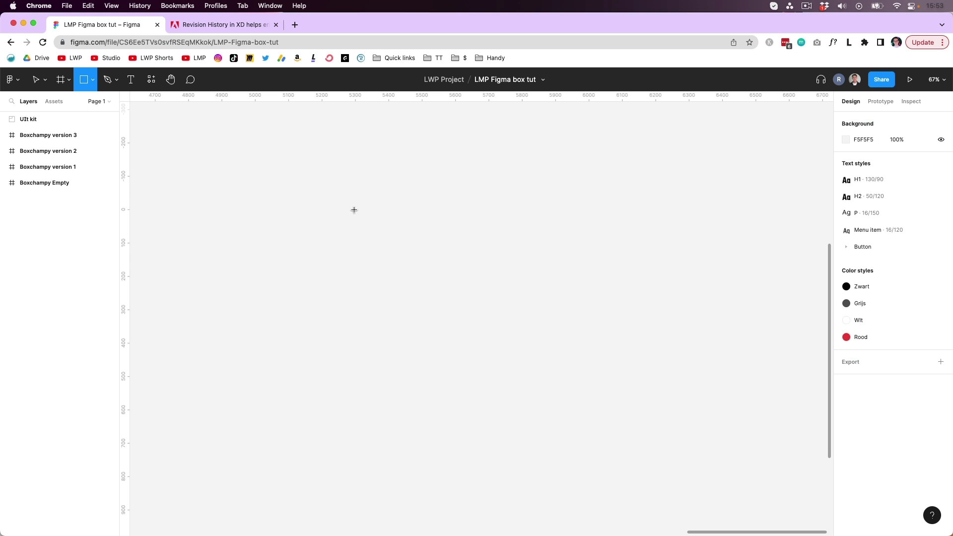
{"action": "left_click_drag", "start_coordinate": [354, 210], "coordinate": [548, 358]}
{"action": "left_click_drag", "start_coordinate": [494, 301], "coordinate": [521, 300]}
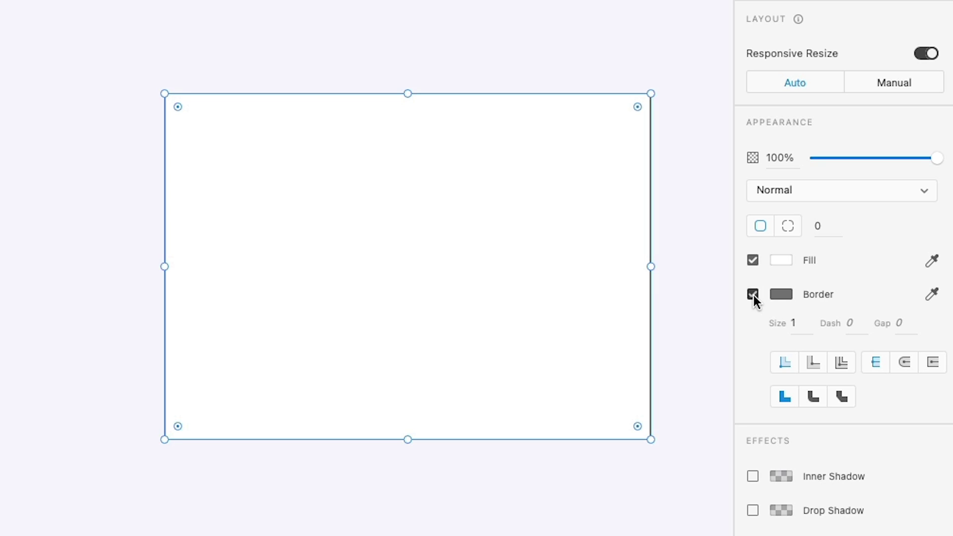
{"action": "left_click", "coordinate": [753, 294]}
{"action": "mouse_move", "coordinate": [654, 266]}
{"action": "left_mouse_down"}
{"action": "mouse_move", "coordinate": [579, 266]}
{"action": "mouse_move", "coordinate": [652, 275]}
{"action": "left_mouse_up"}
{"action": "left_click", "coordinate": [49, 250]}
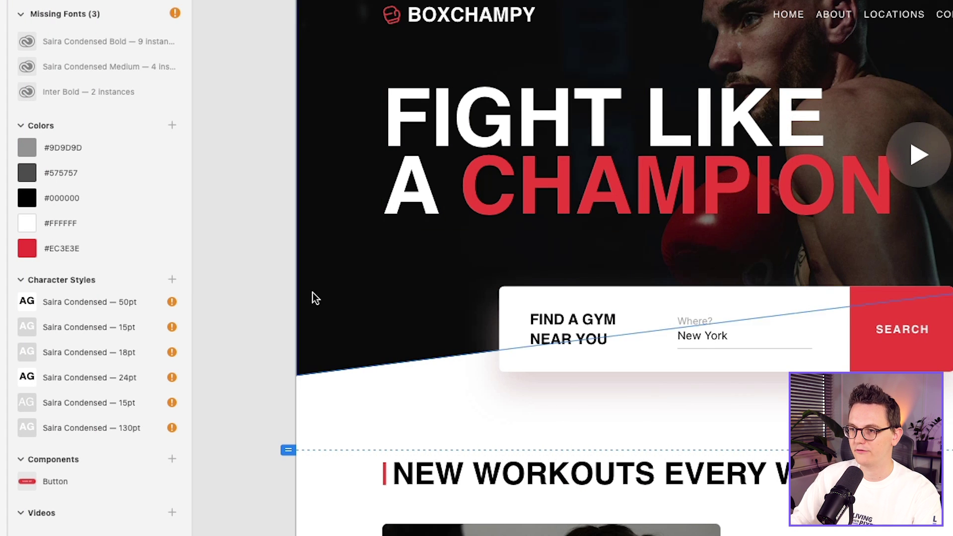
Step: Preview recolouring the #EC3E3E document asset to blue-purple, then cancel to keep it red
{"action": "right_click", "coordinate": [77, 254]}
{"action": "left_click", "coordinate": [107, 274]}
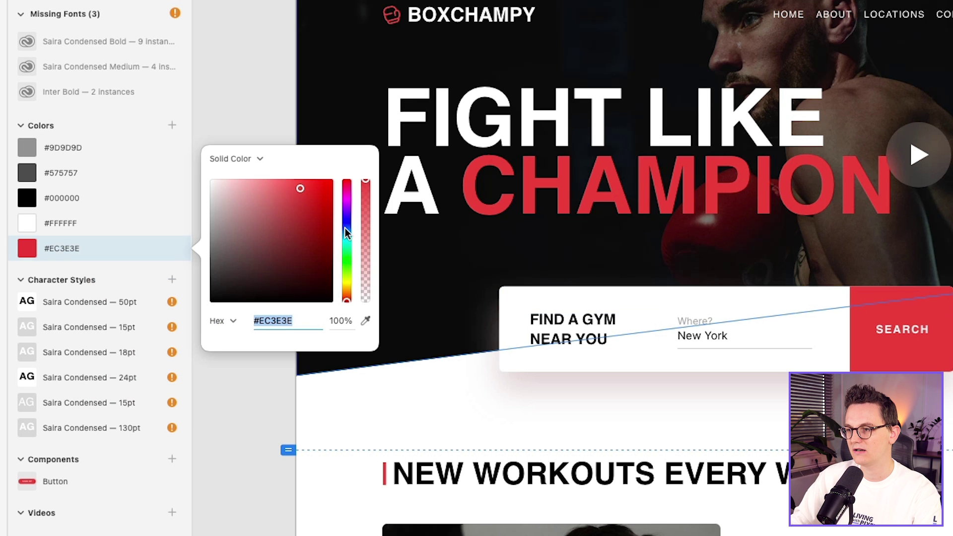
{"action": "left_click_drag", "start_coordinate": [341, 295], "coordinate": [346, 217]}
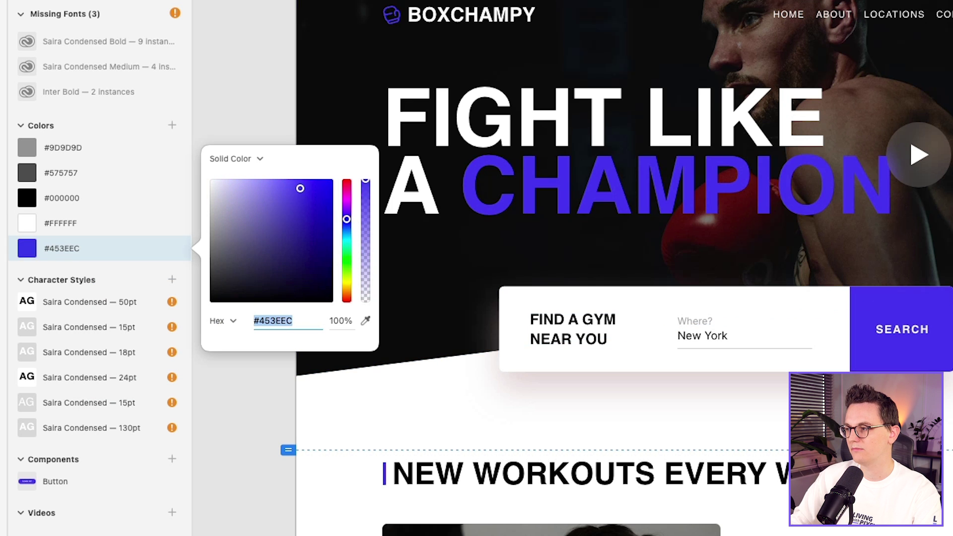
{"action": "key", "text": "Escape"}
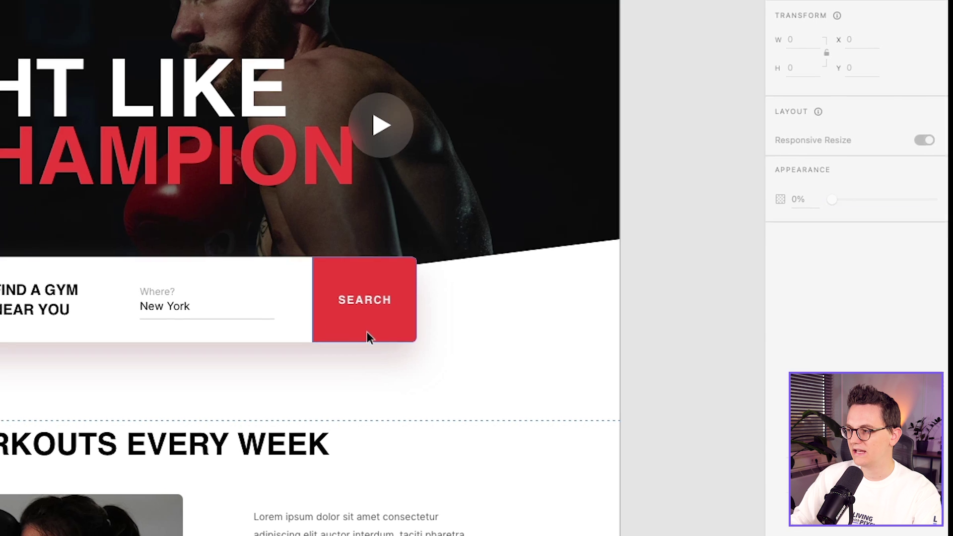
Step: Select the Search button, show the layers list, and open the button's fill colour
{"action": "left_click", "coordinate": [368, 337]}
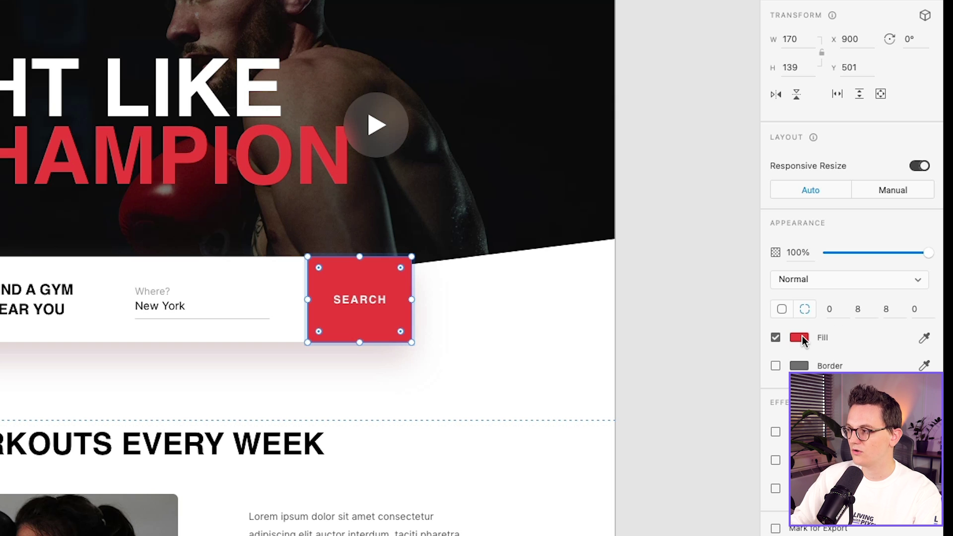
{"action": "left_click", "coordinate": [802, 337]}
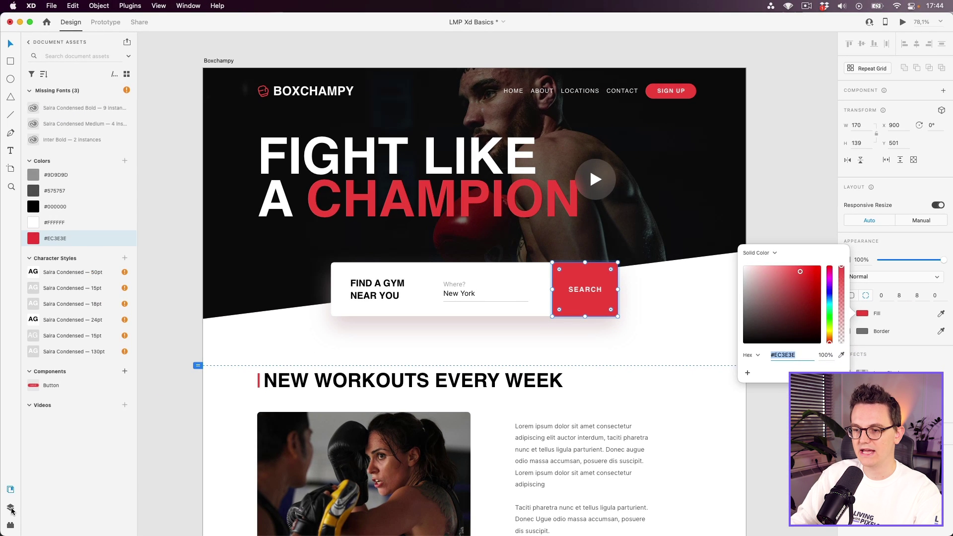
{"action": "left_click", "coordinate": [10, 510]}
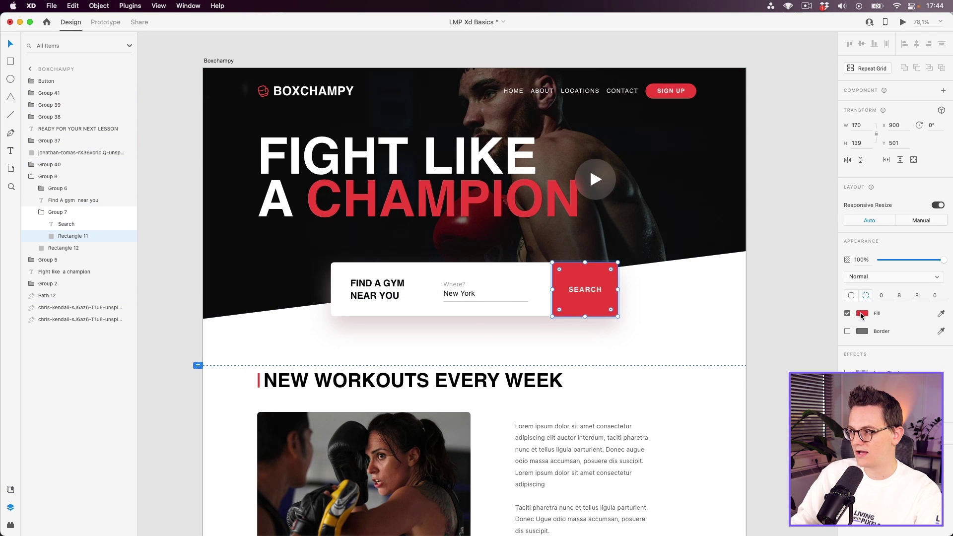
{"action": "left_click", "coordinate": [862, 313]}
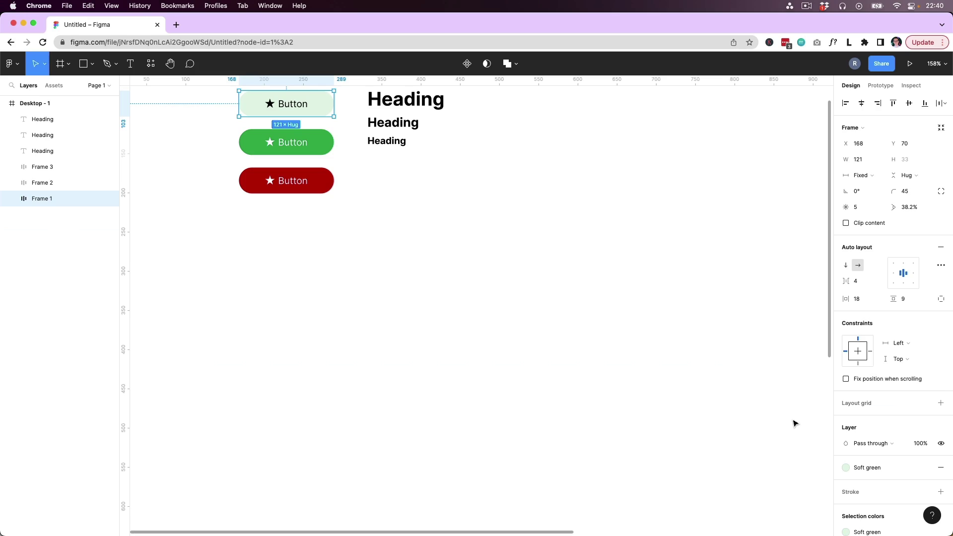
Step: Select the soft green button and open its Soft green colour style for editing
{"action": "scroll", "coordinate": [904, 436], "scroll_direction": "down", "scroll_amount": 4}
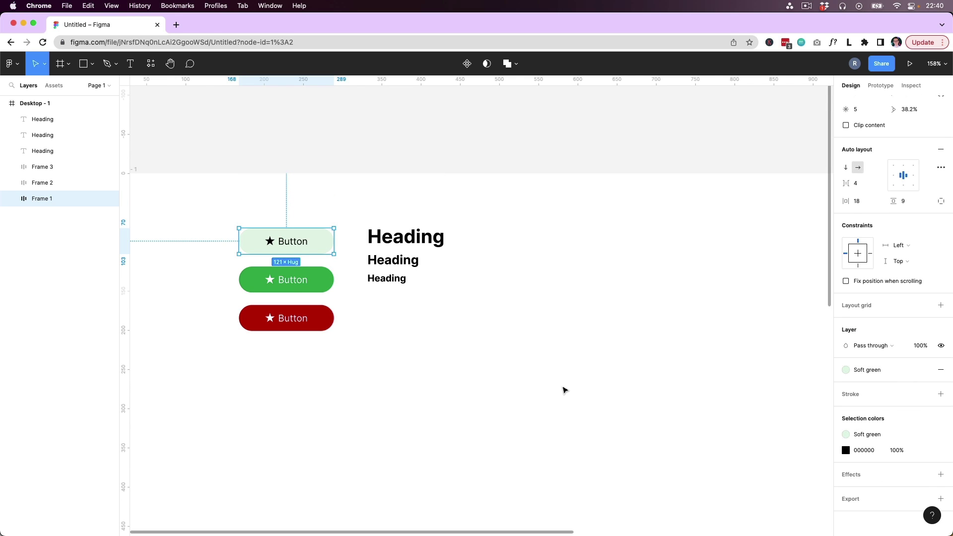
{"action": "left_click", "coordinate": [407, 328]}
{"action": "left_click", "coordinate": [319, 244]}
{"action": "scroll", "coordinate": [895, 412], "scroll_direction": "down", "scroll_amount": 4}
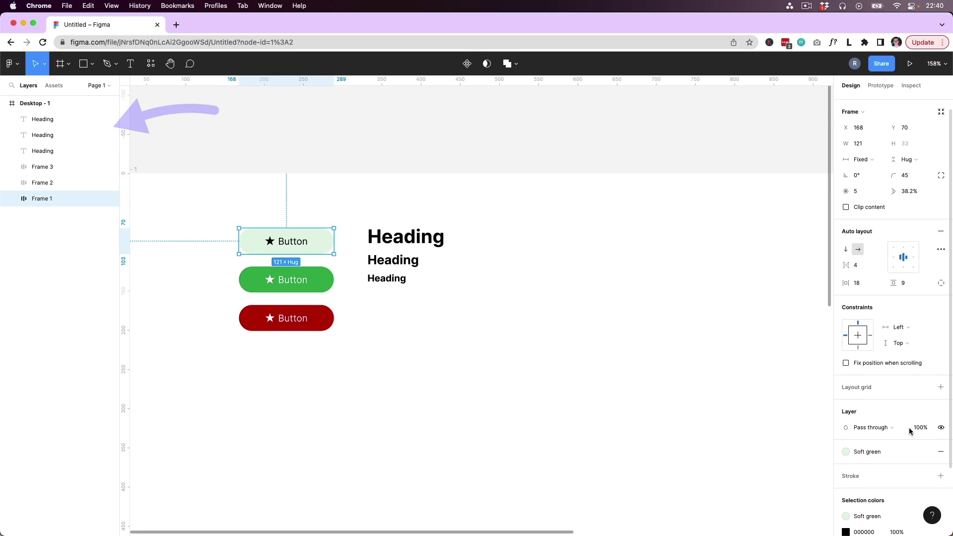
{"action": "left_click", "coordinate": [893, 370]}
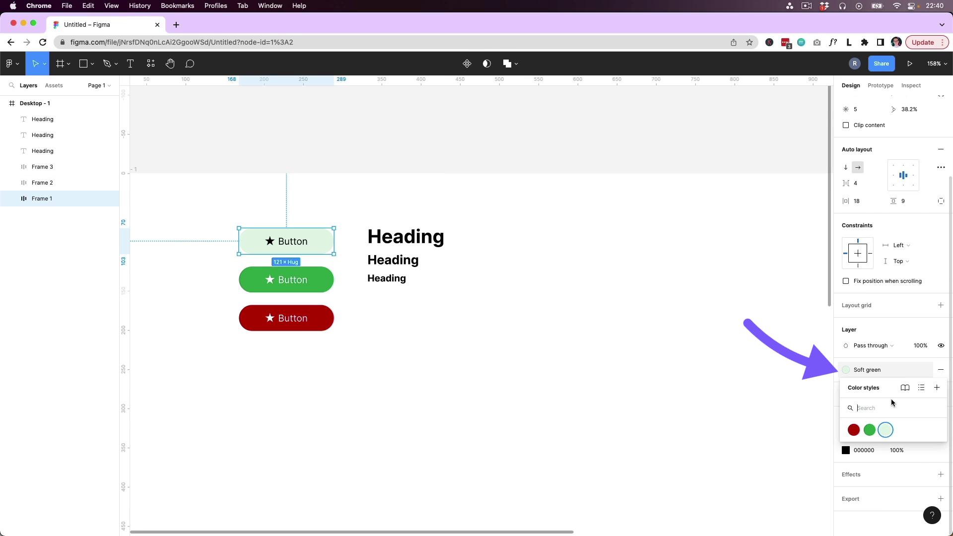
{"action": "right_click", "coordinate": [885, 432]}
{"action": "left_click", "coordinate": [894, 440]}
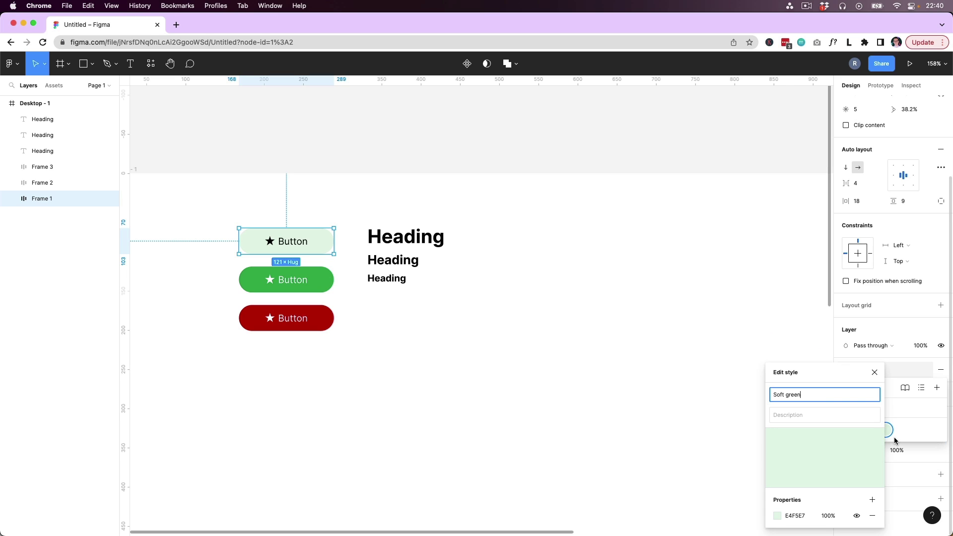
{"action": "left_click", "coordinate": [389, 268]}
Step: Select the second Heading and open its Title S text style (Inter Bold 16) for editing
{"action": "left_click", "coordinate": [391, 260]}
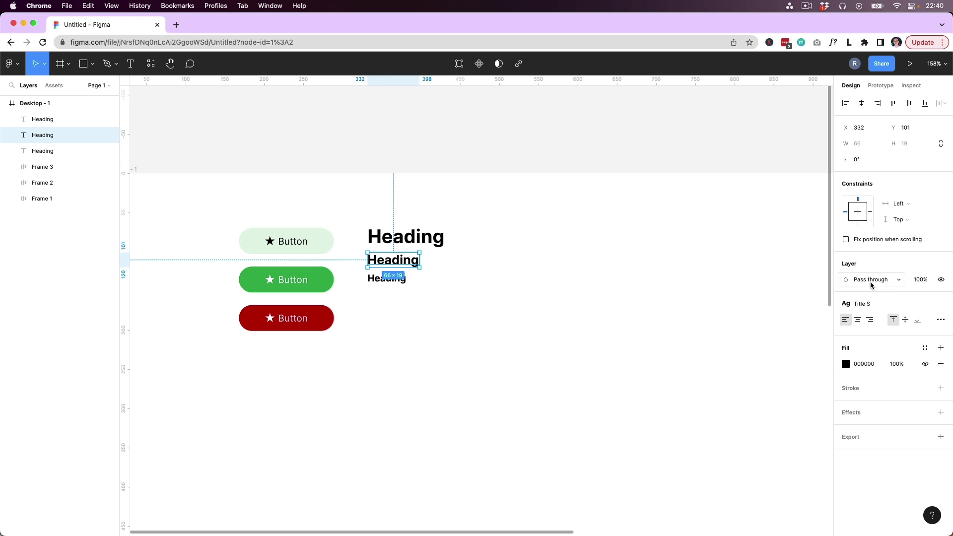
{"action": "left_click", "coordinate": [870, 304]}
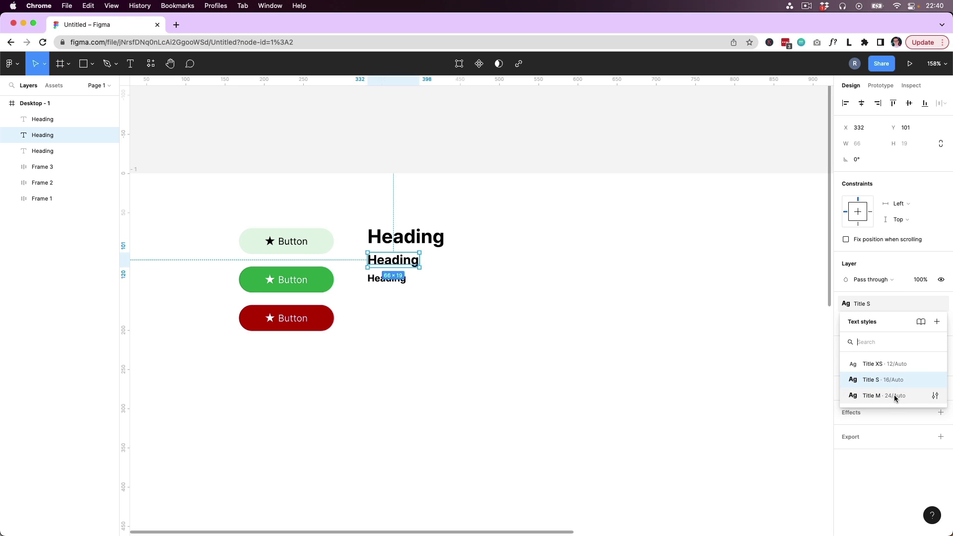
{"action": "left_click", "coordinate": [935, 380]}
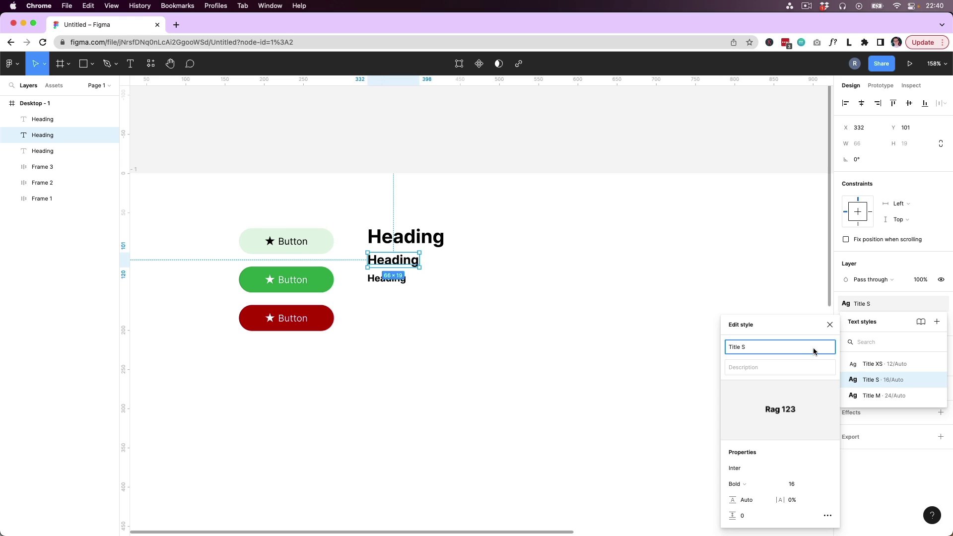